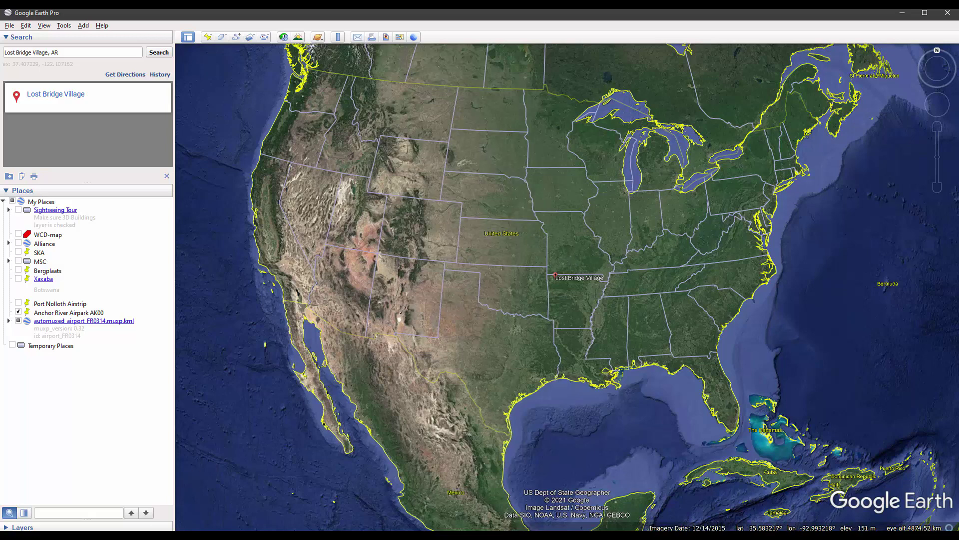
- Switch to File Explorer and view apt.dat from the spc Port Nolloth Salt Pan v1.0 WIP-beta folder's Earth nav data, closing it when finished
left_click(145, 510)
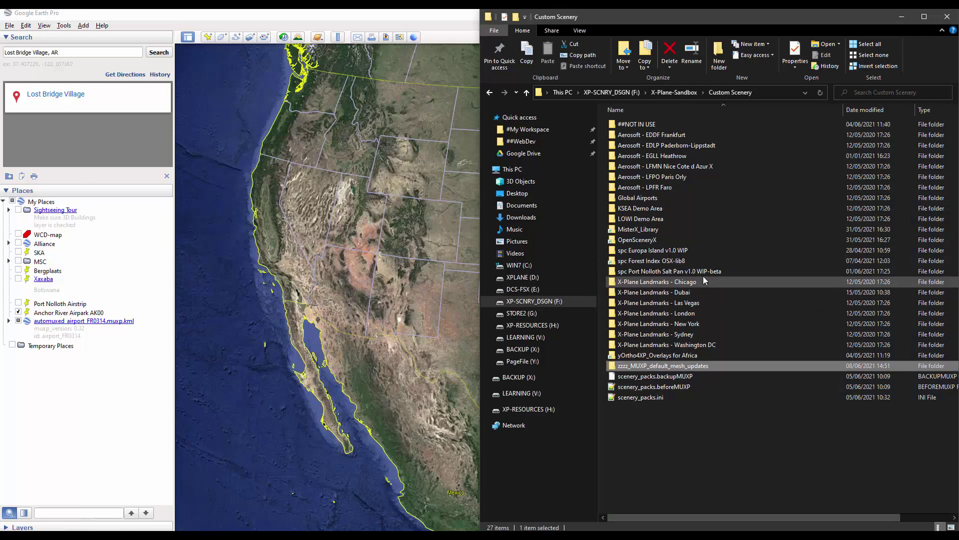
left_click(678, 272)
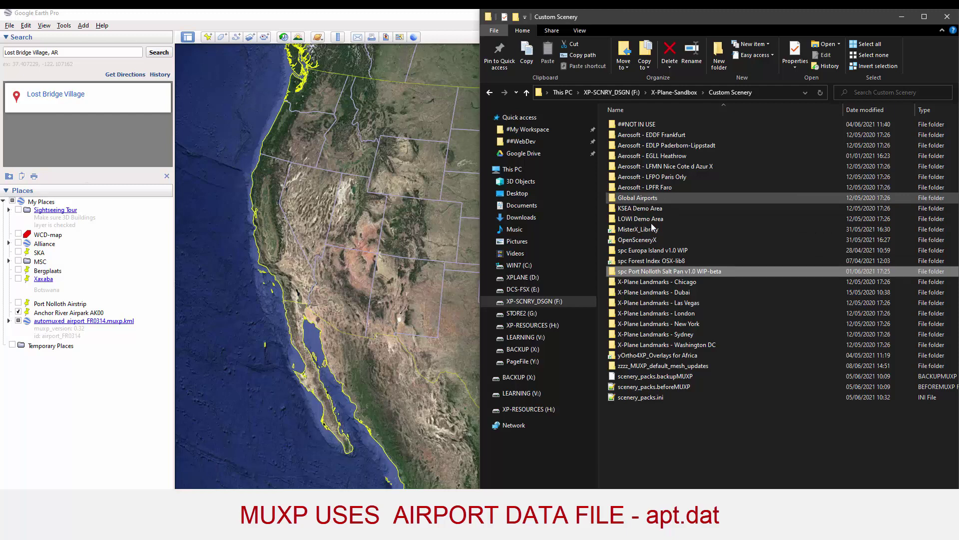
double_click(669, 269)
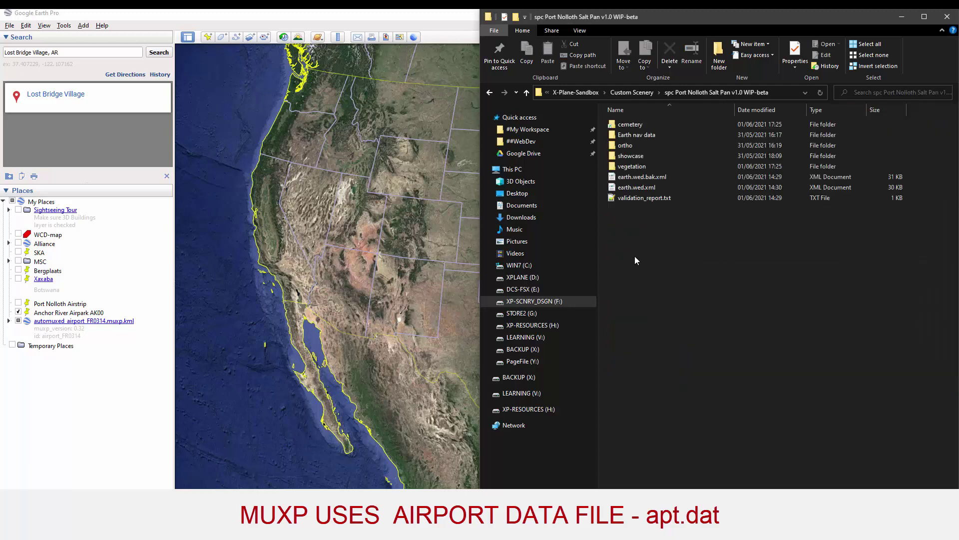
left_click(634, 137)
double_click(633, 136)
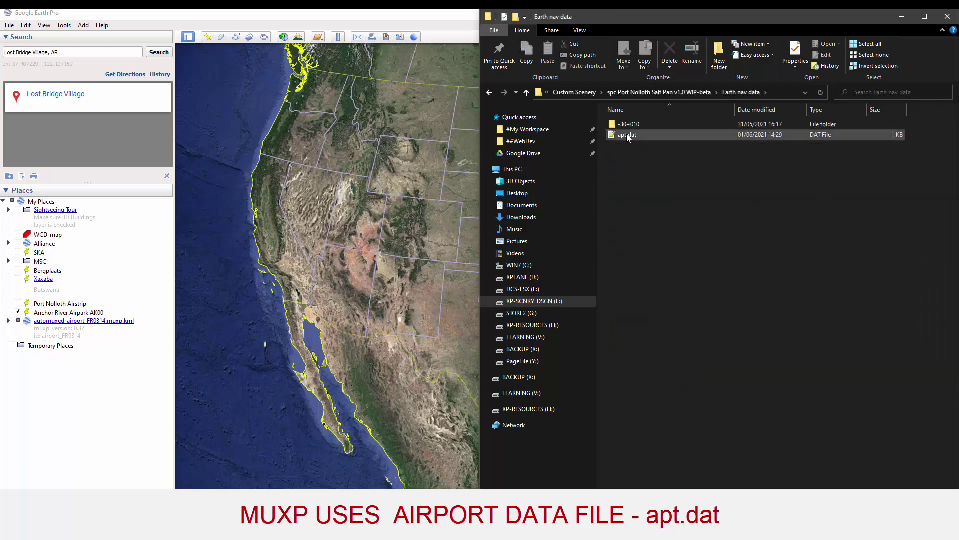
double_click(628, 136)
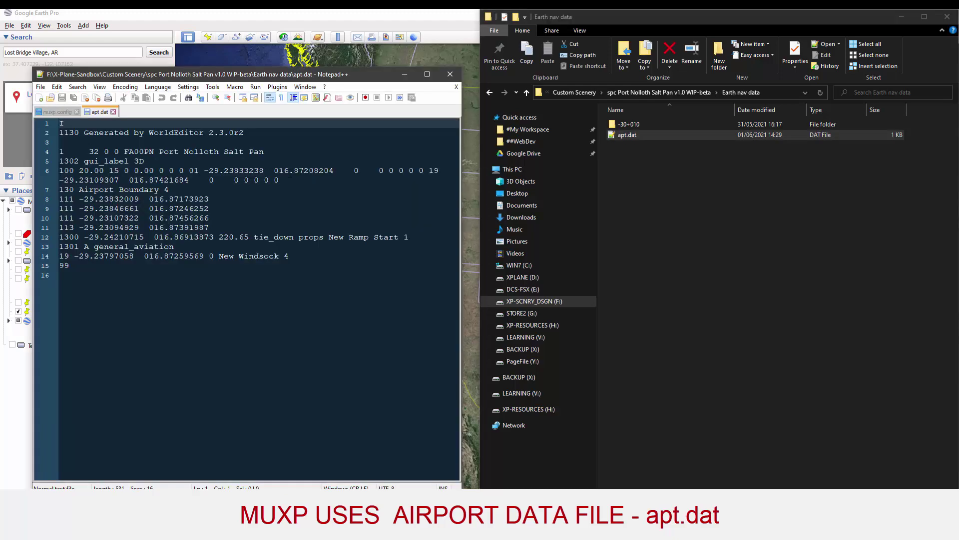
left_click(451, 74)
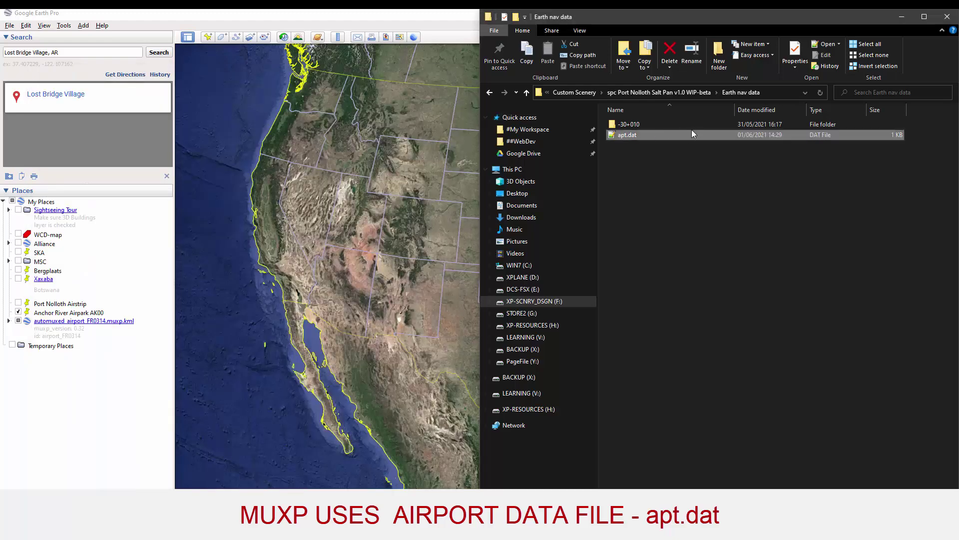
- Return to Custom Scenery and locate the apt.dat file inside Global Airports\Earth nav data
left_click(679, 92)
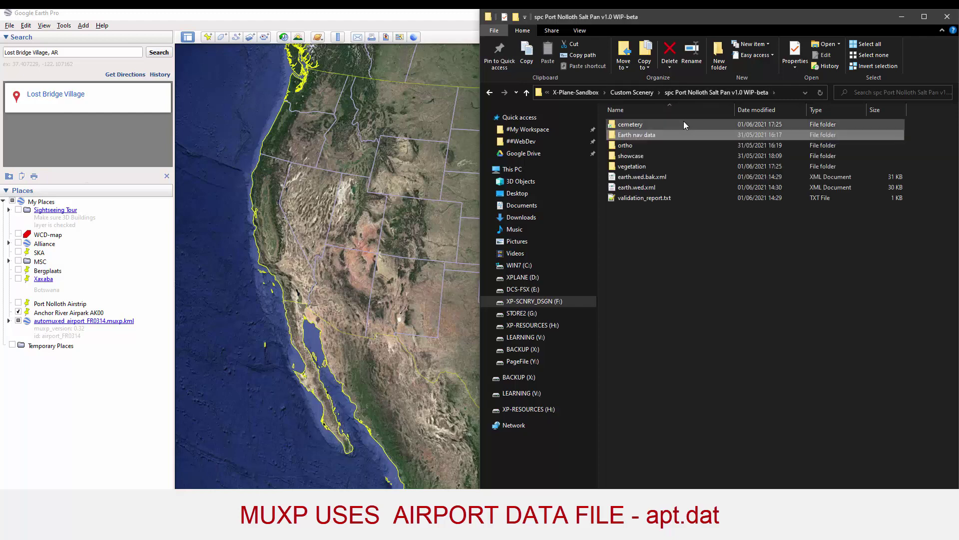
left_click(635, 92)
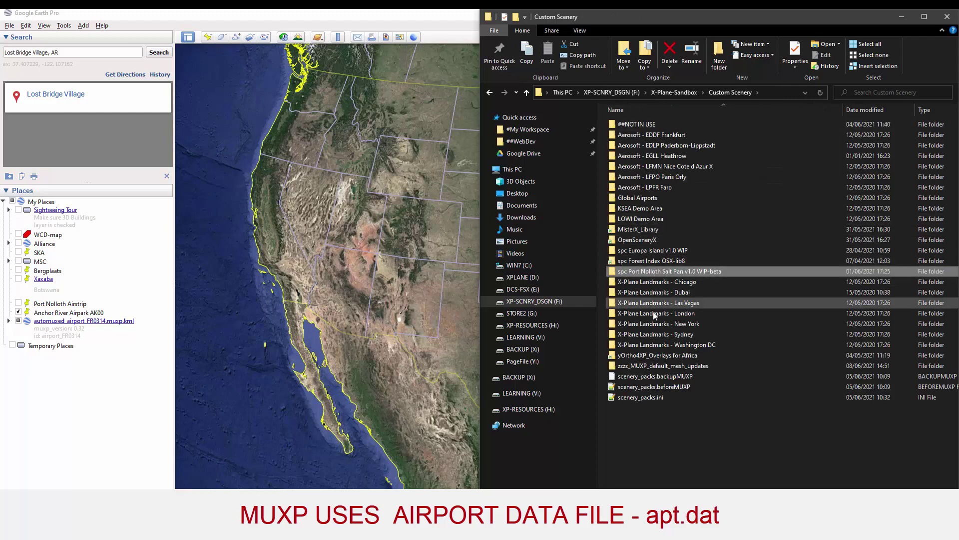
double_click(643, 197)
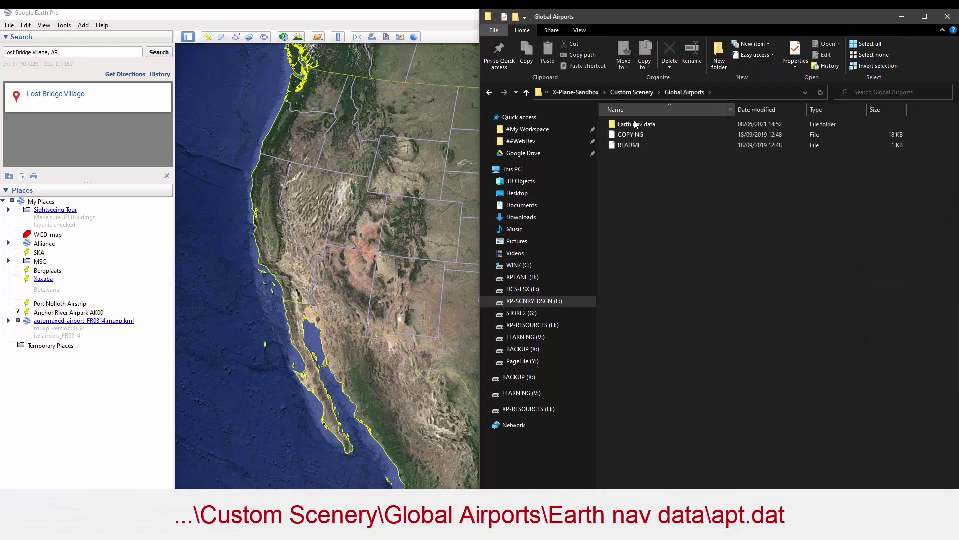
double_click(632, 125)
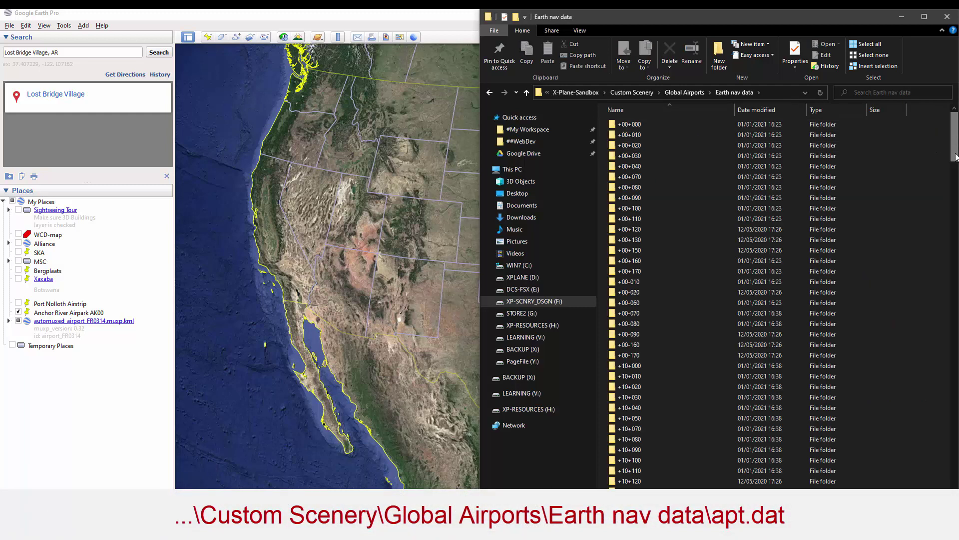
left_click_drag(955, 157, 956, 480)
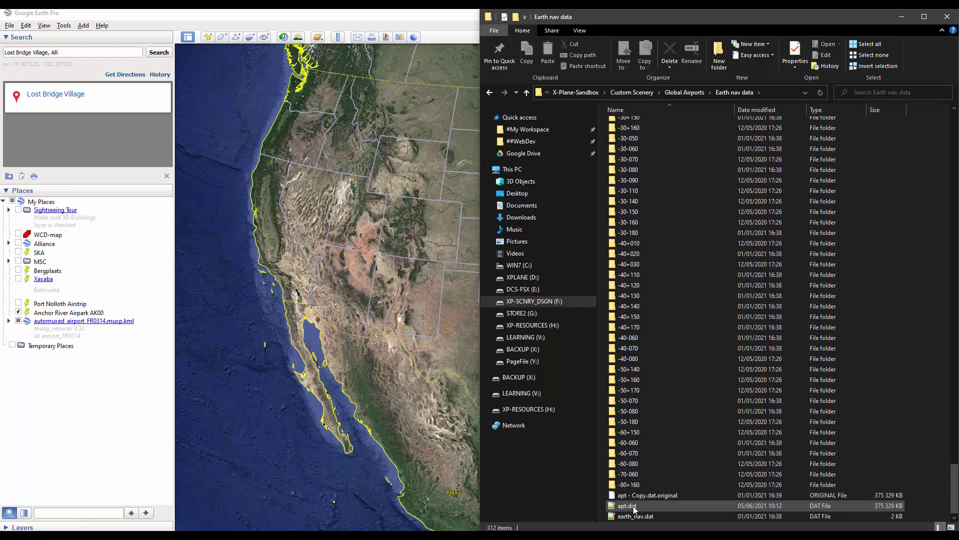
left_click(634, 506)
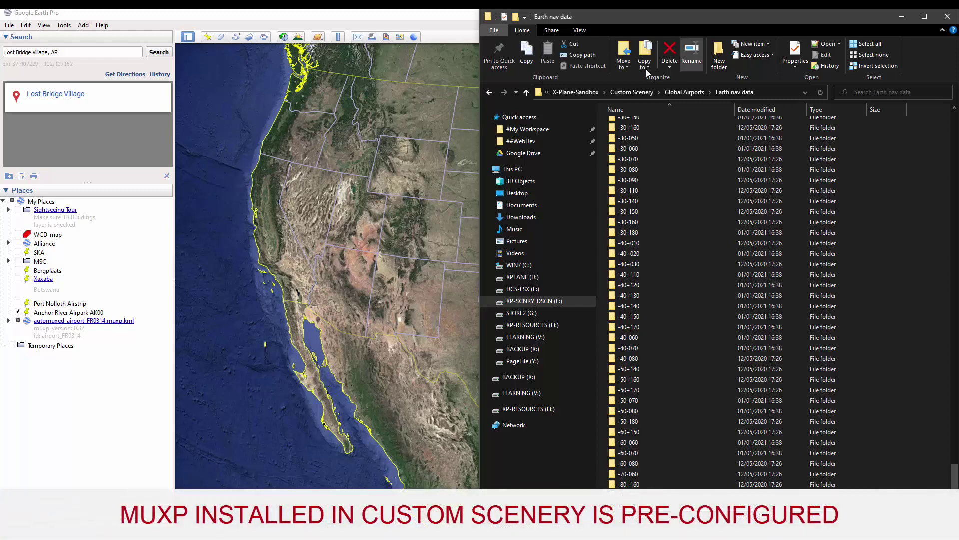
- Launch muxp.exe from the zzzz_MUXP_default_mesh_updates folder and open its MUXP creation window, placing it below the main window
left_click(636, 92)
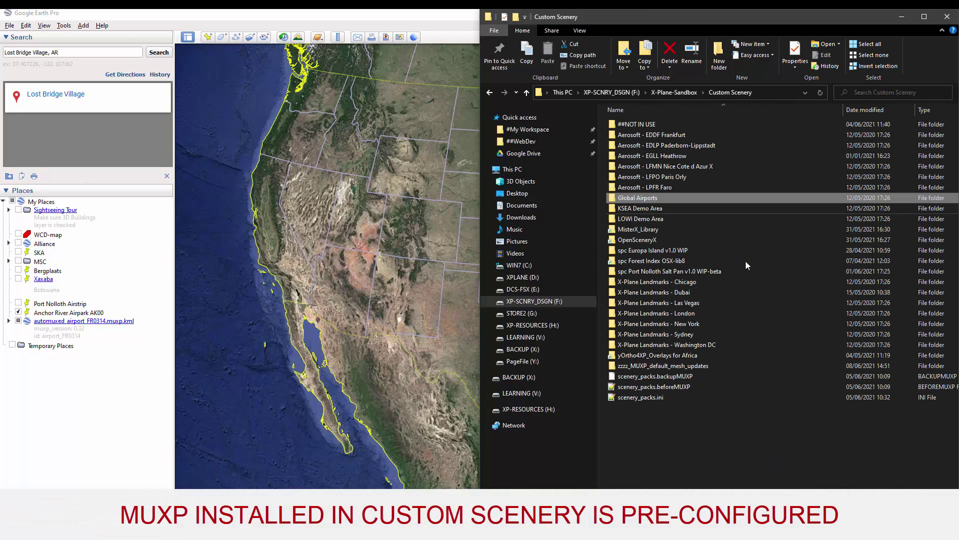
double_click(664, 366)
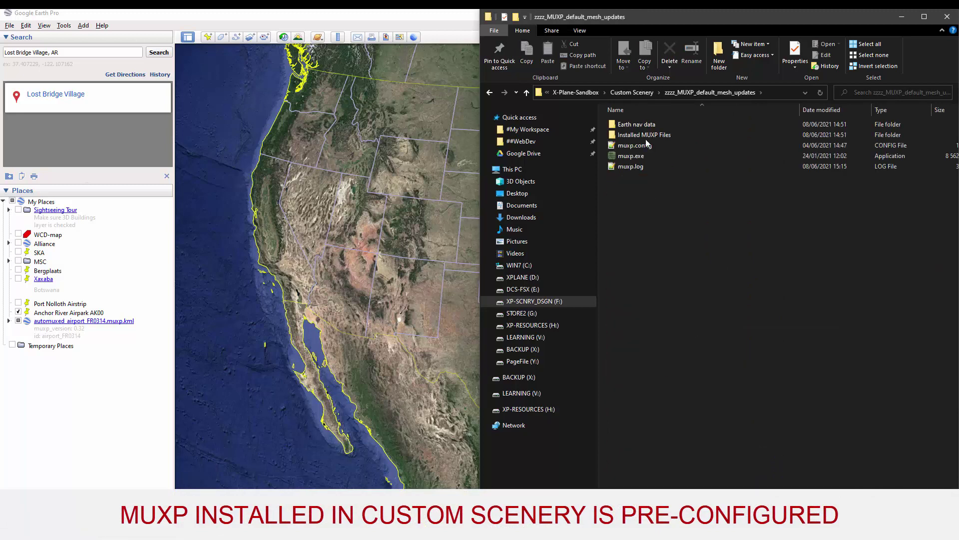
double_click(626, 159)
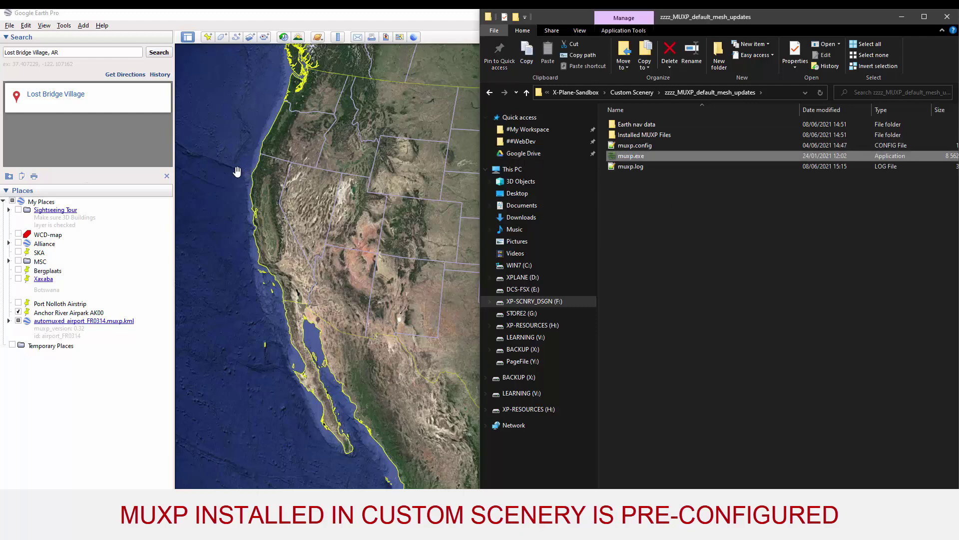
left_click_drag(170, 52, 161, 82)
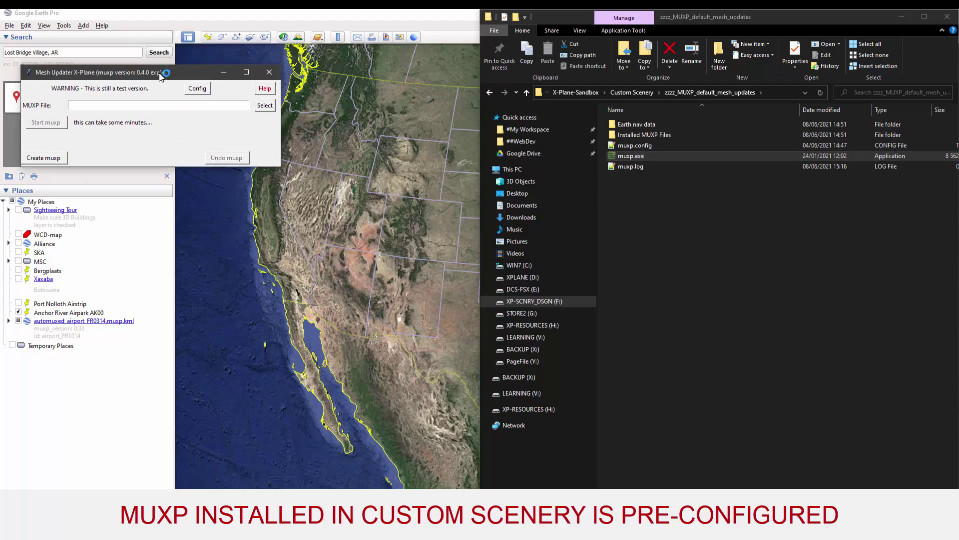
left_click(43, 158)
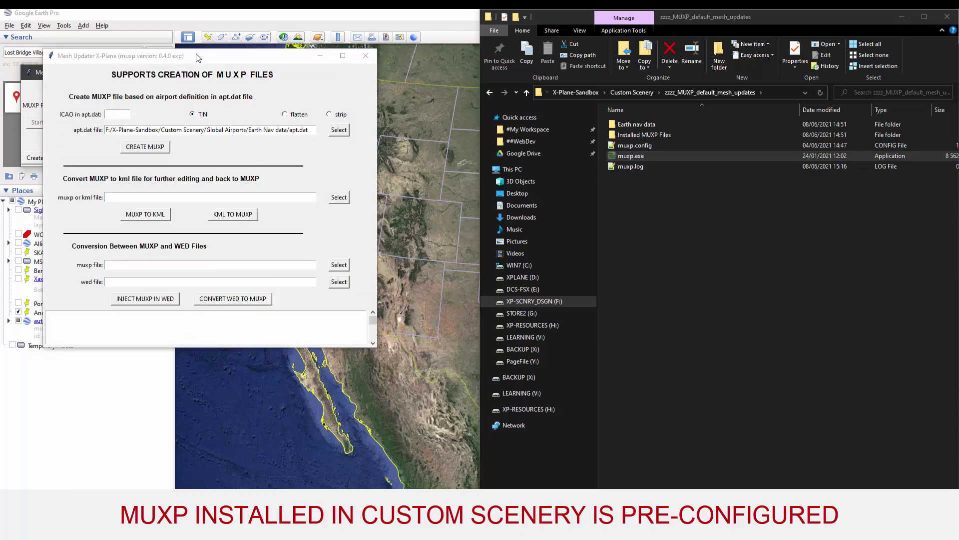
left_click_drag(198, 57, 163, 183)
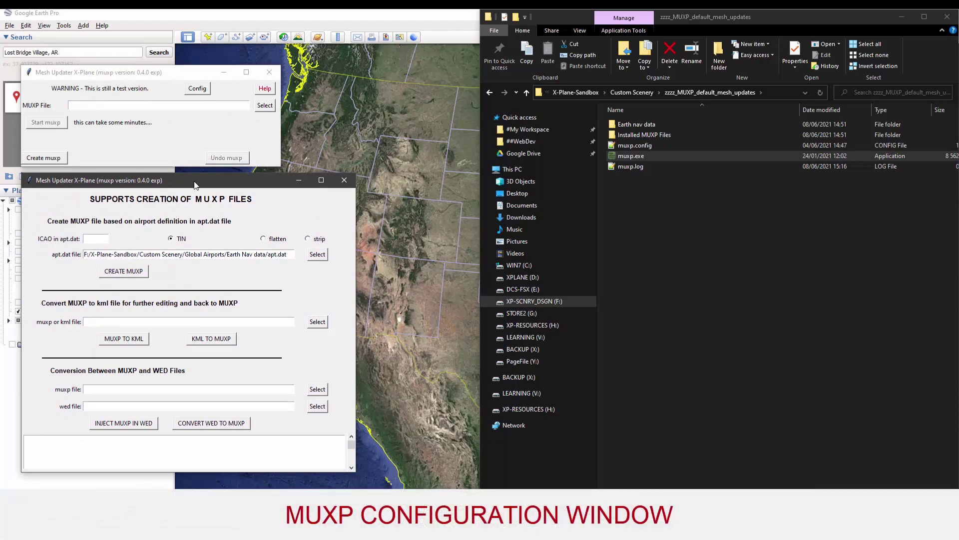
- Review the MUXP configuration settings, save them and close the settings window
left_click(202, 92)
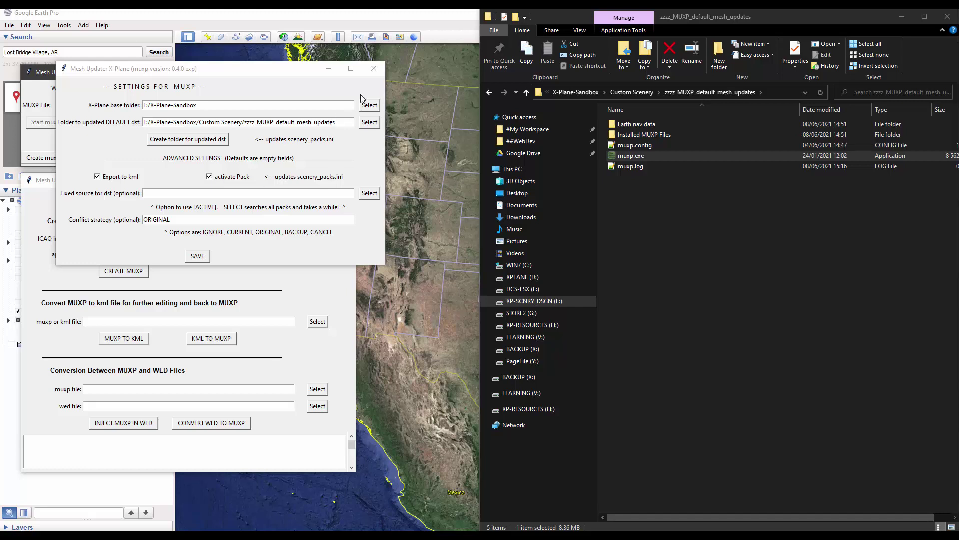
left_click(195, 260)
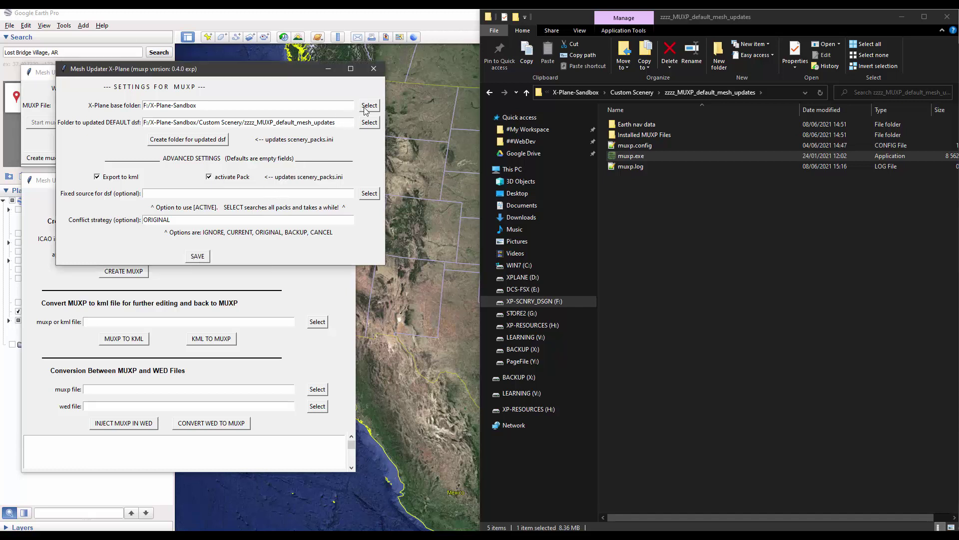
left_click(374, 71)
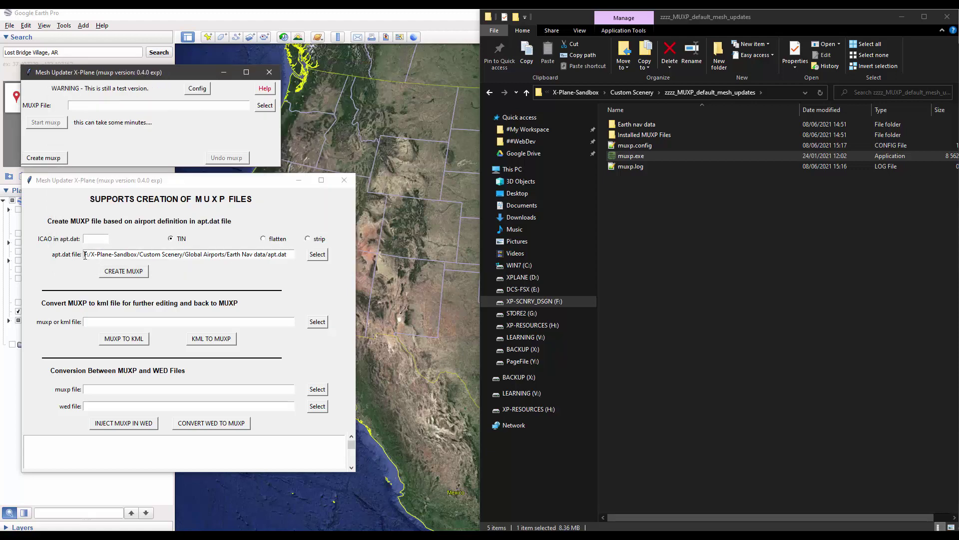
- Examine the apt.dat file path in the MUXP creation window, highlighting the whole path, the file name and the Global Airports portion
left_click_drag(85, 255, 292, 259)
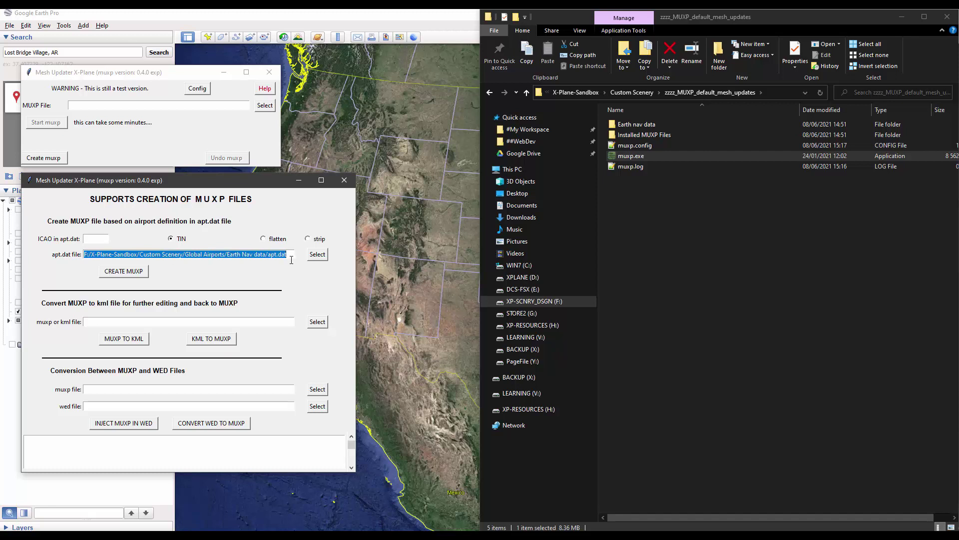
left_click(290, 257)
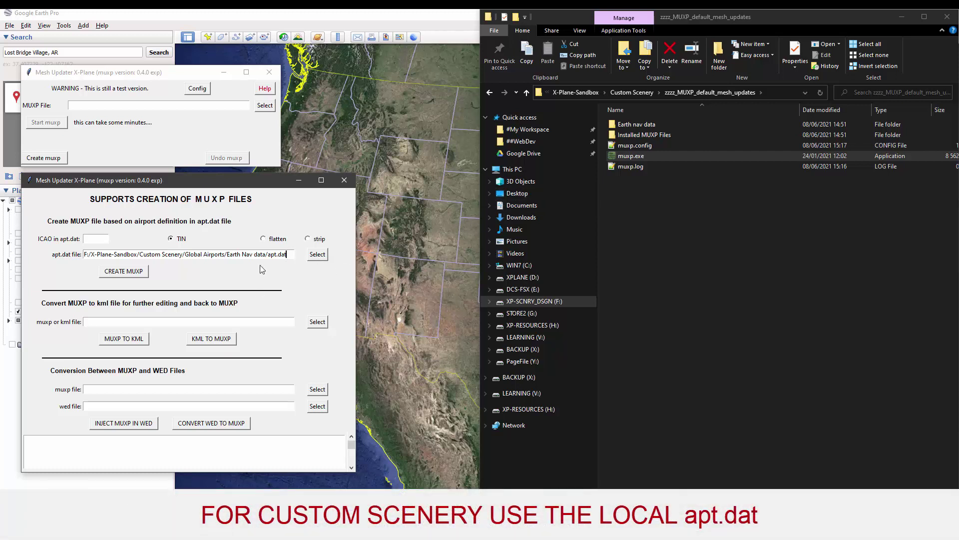
left_click_drag(268, 254, 289, 255)
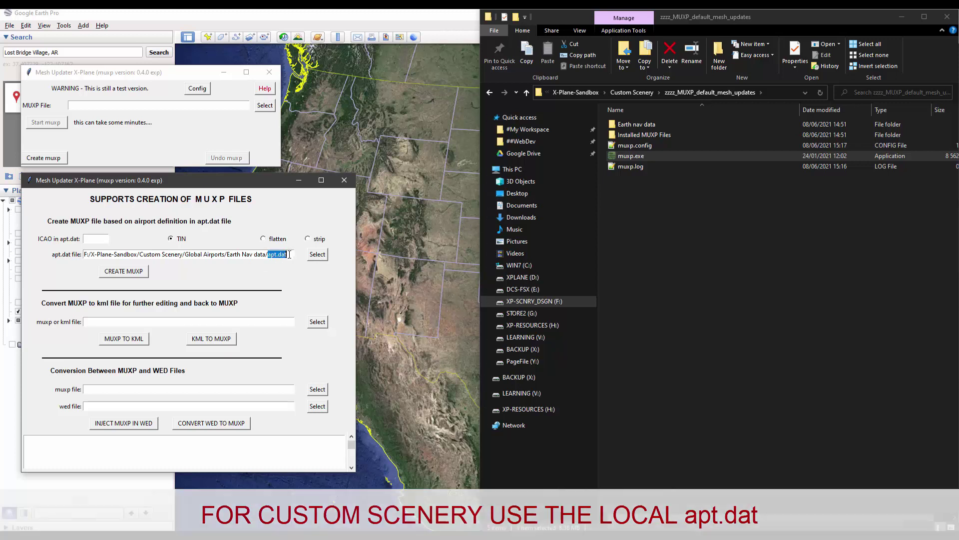
left_click(282, 255)
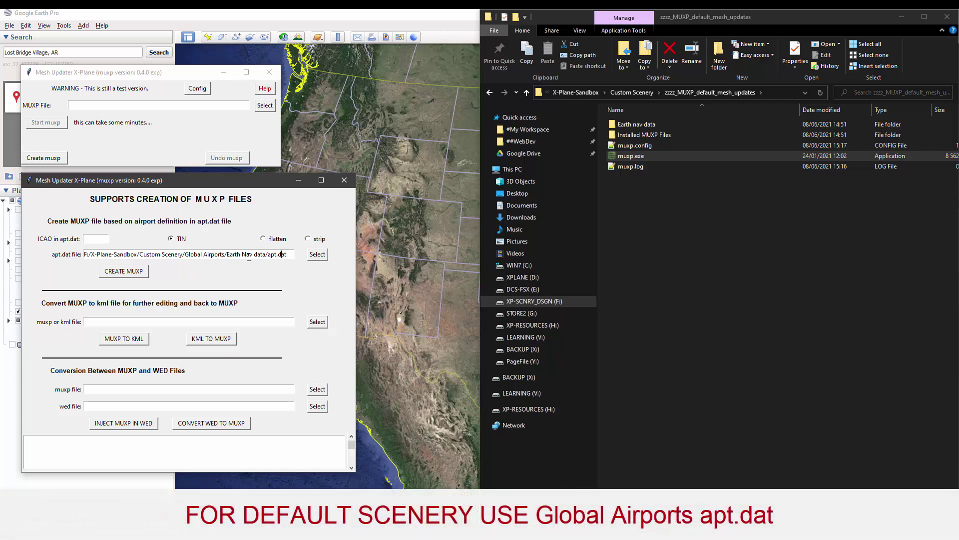
left_click_drag(184, 254, 289, 253)
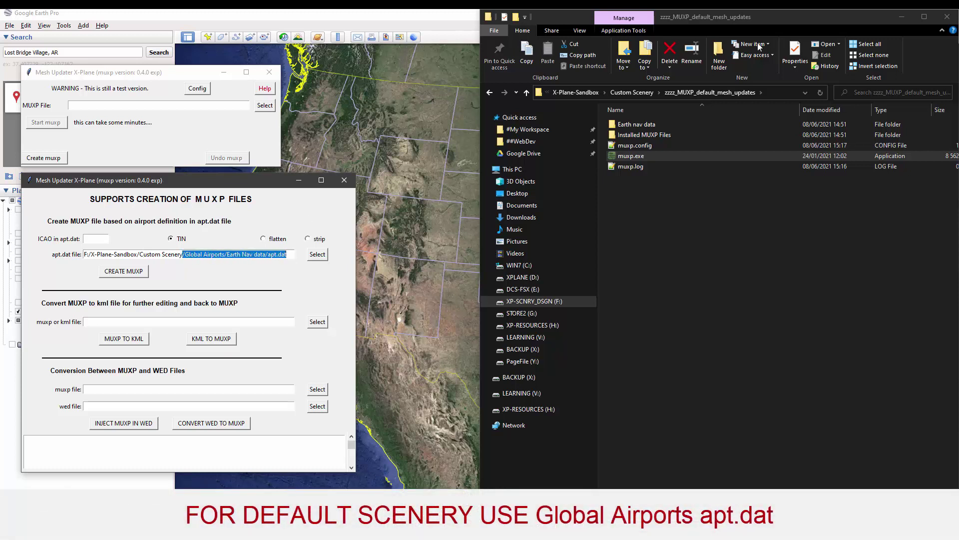
- Revisit Global Airports\Earth nav data from Custom Scenery and find the backup apt - Copy.dat.original alongside apt.dat
left_click(629, 93)
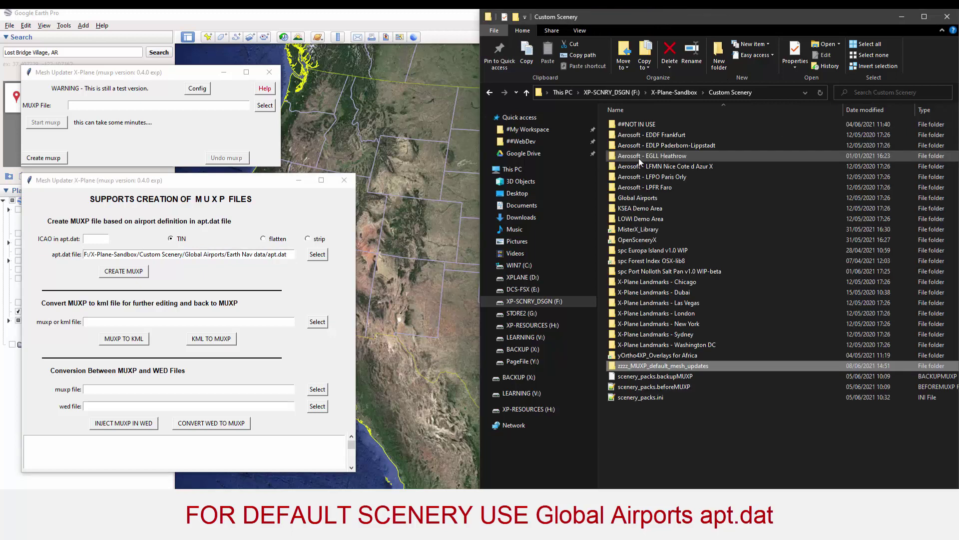
double_click(632, 194)
double_click(643, 125)
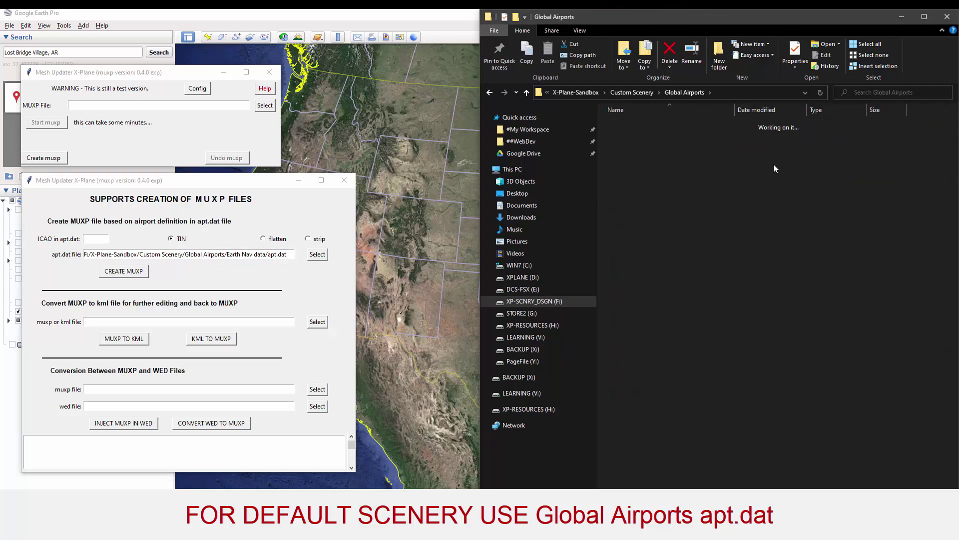
scroll(780, 299, "down", 20)
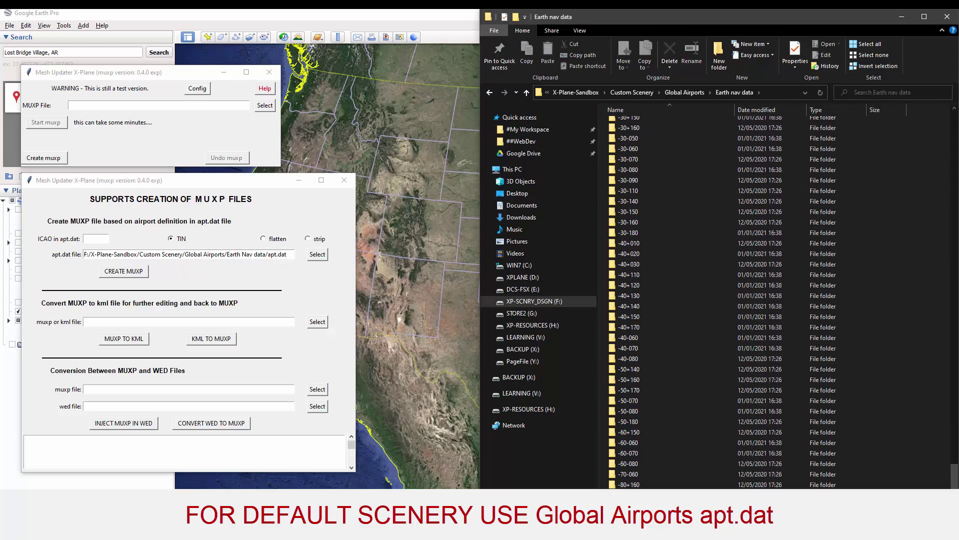
left_click(630, 495)
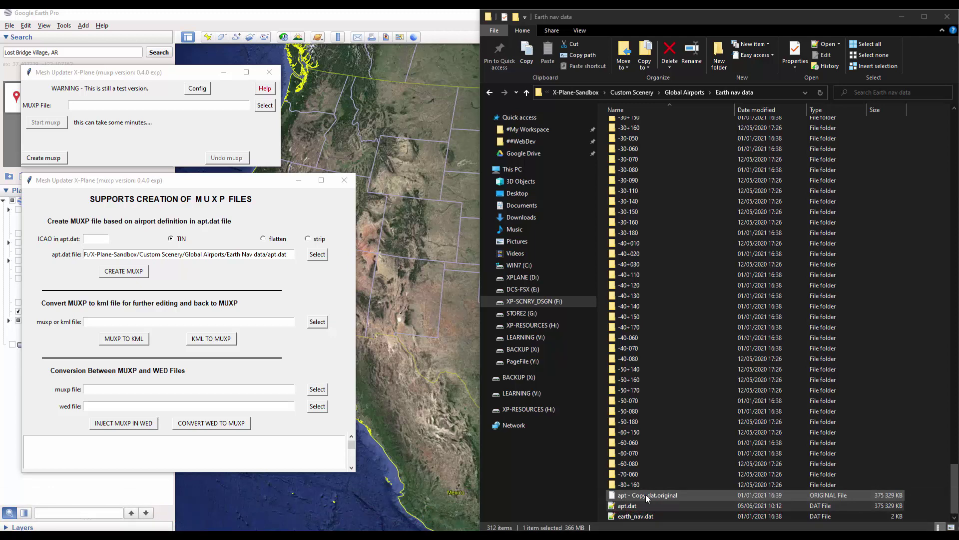
left_click(628, 505)
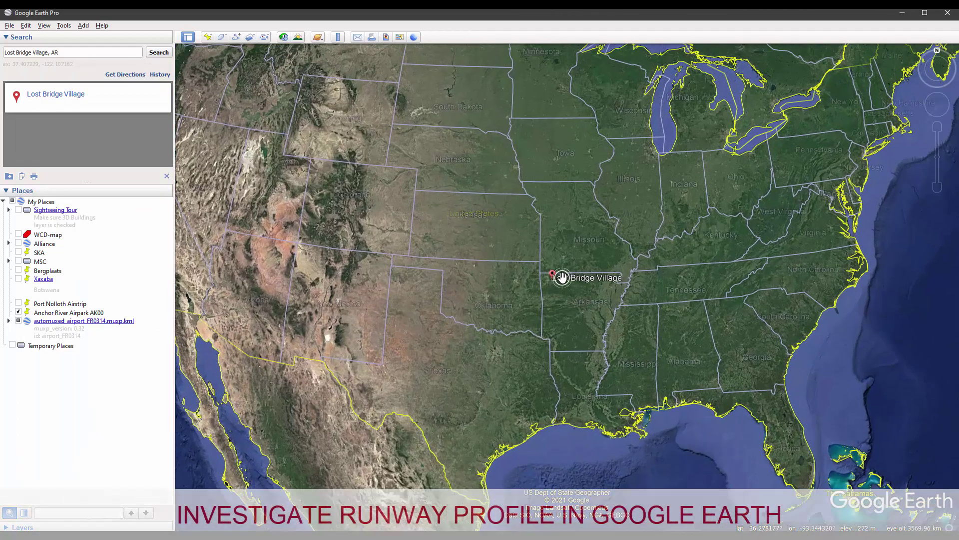
- Switch to Google Earth Pro and inspect the Lost Bridge Village runway up close in a tilted terrain view
double_click(562, 277)
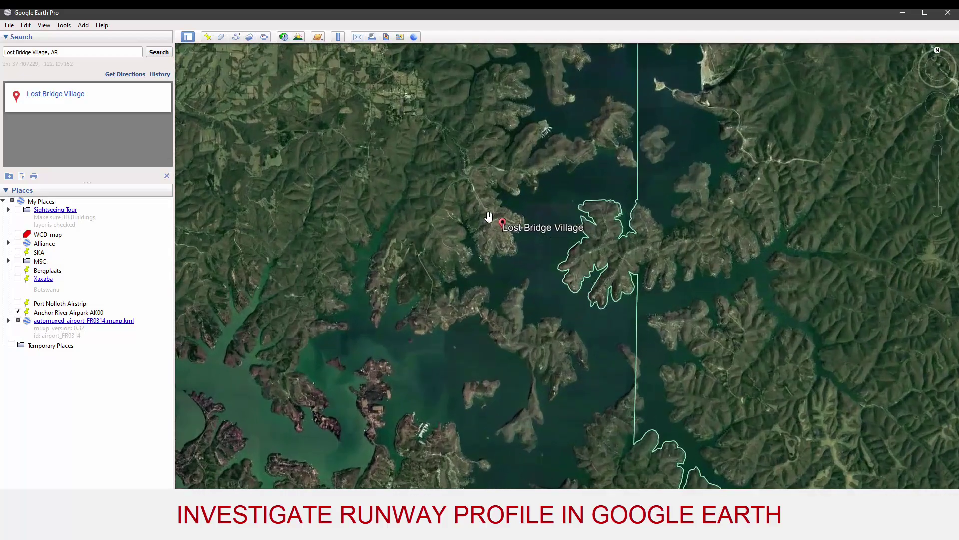
scroll(476, 187, "up", 5)
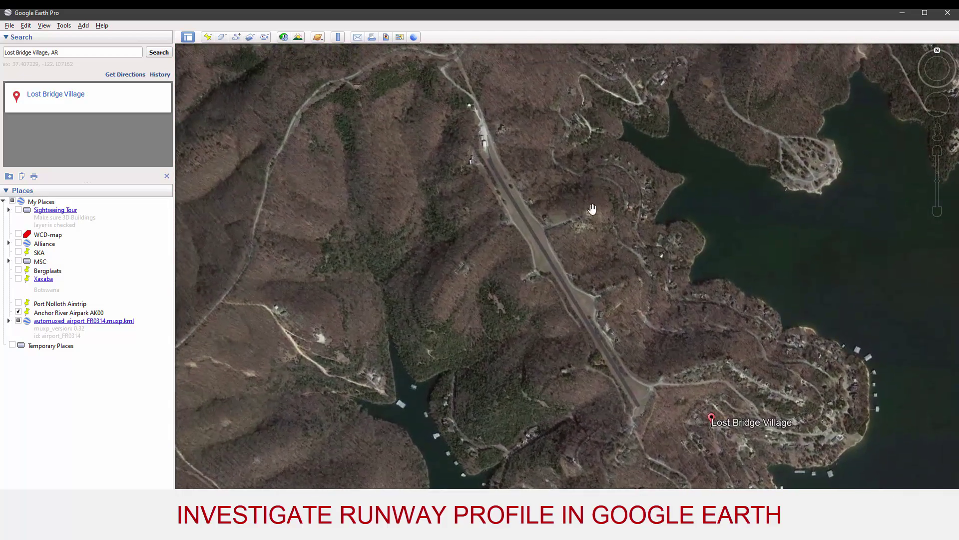
scroll(589, 220, "up", 2)
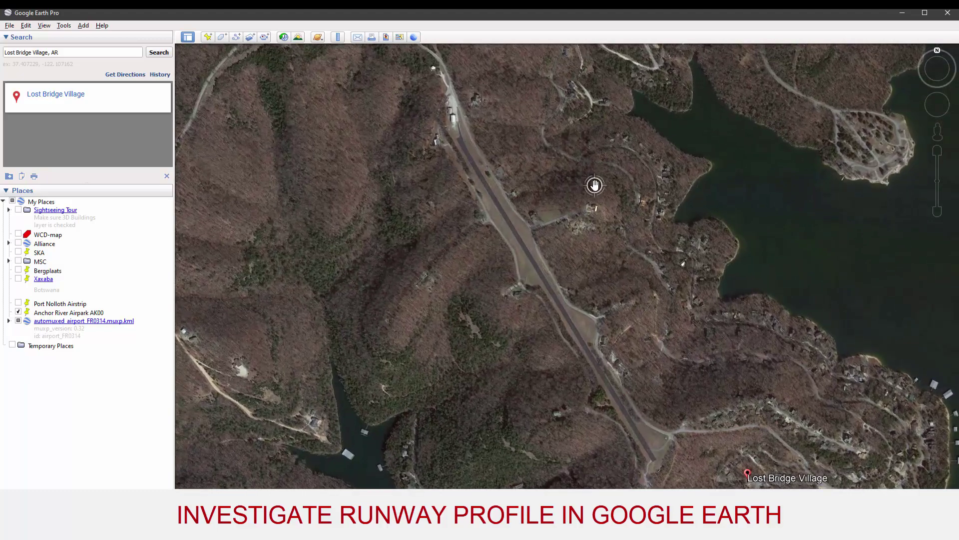
mouse_move(595, 185)
middle_mouse_down()
mouse_move(588, 388)
mouse_move(622, 451)
middle_mouse_up()
scroll(621, 450, "up", 2)
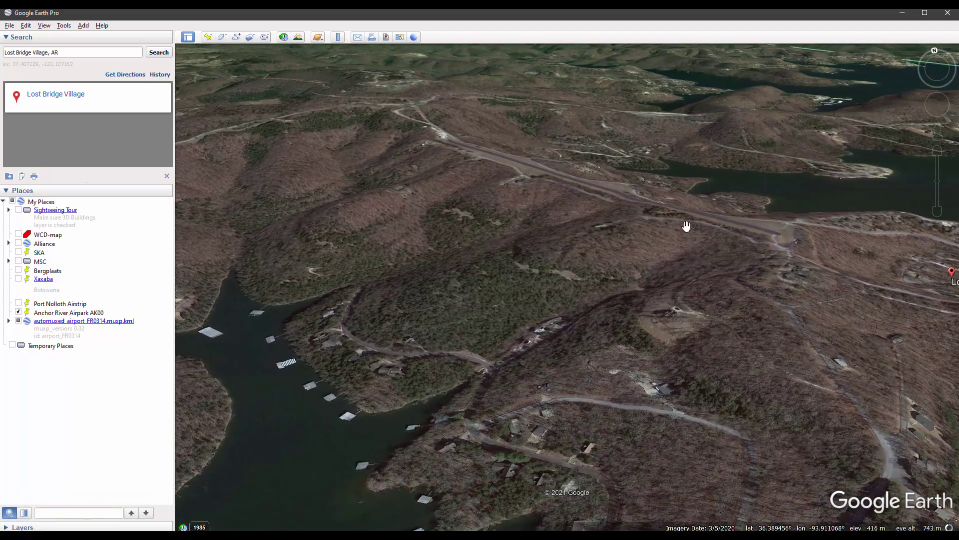
- Reset the tilt and compass to a straight-down, north-up view and frame the whole Lost Bridge Village runway
scroll(662, 181, "up", 2)
scroll(595, 199, "up", 2)
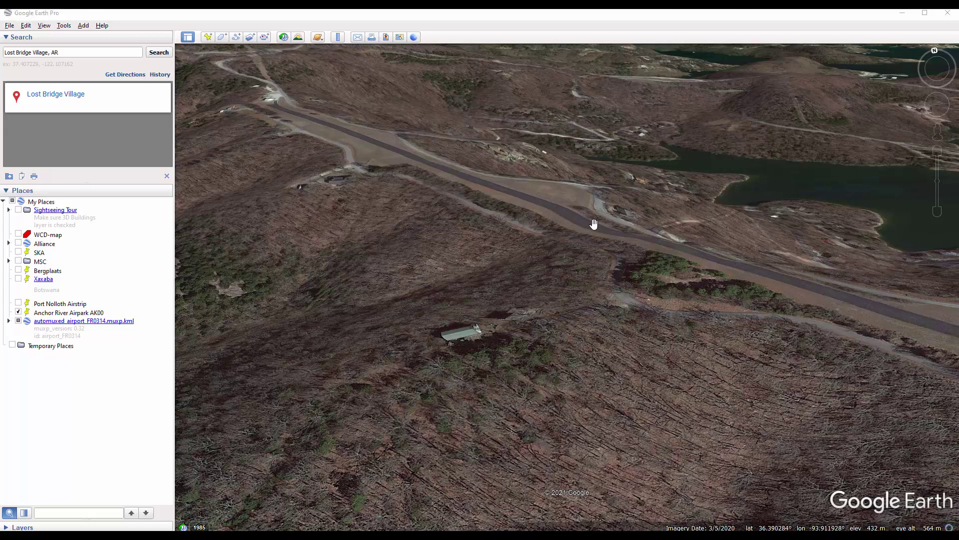
left_click(44, 26)
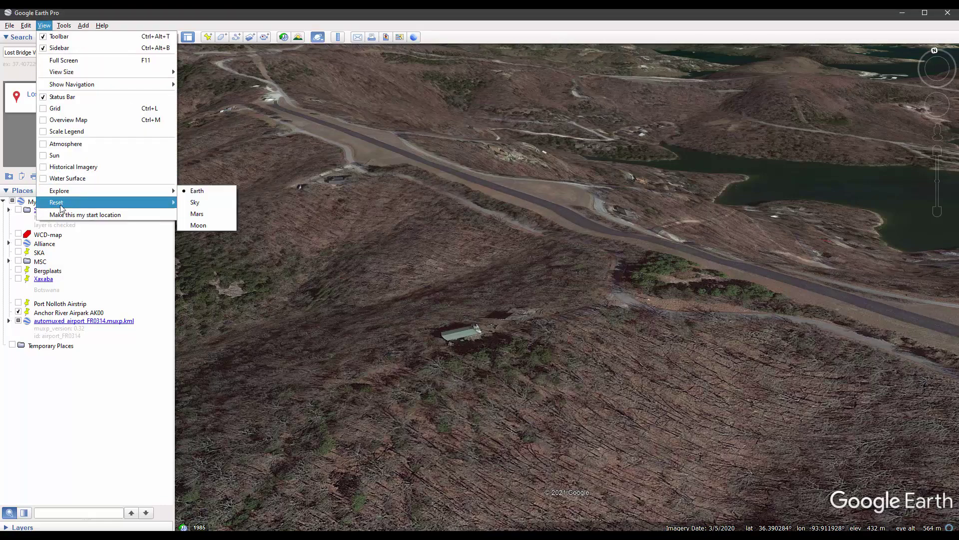
mouse_move(62, 207)
left_click(216, 225)
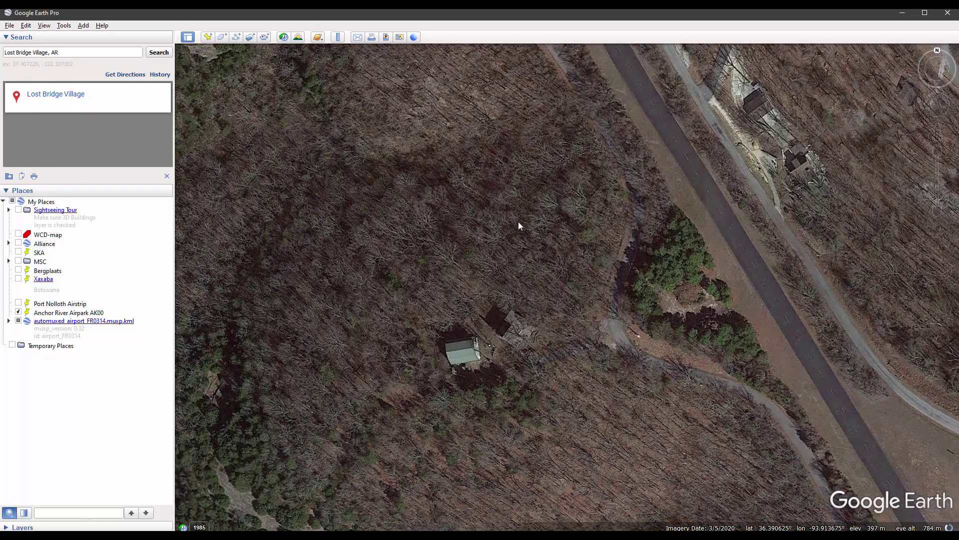
scroll(519, 226, "down", 5)
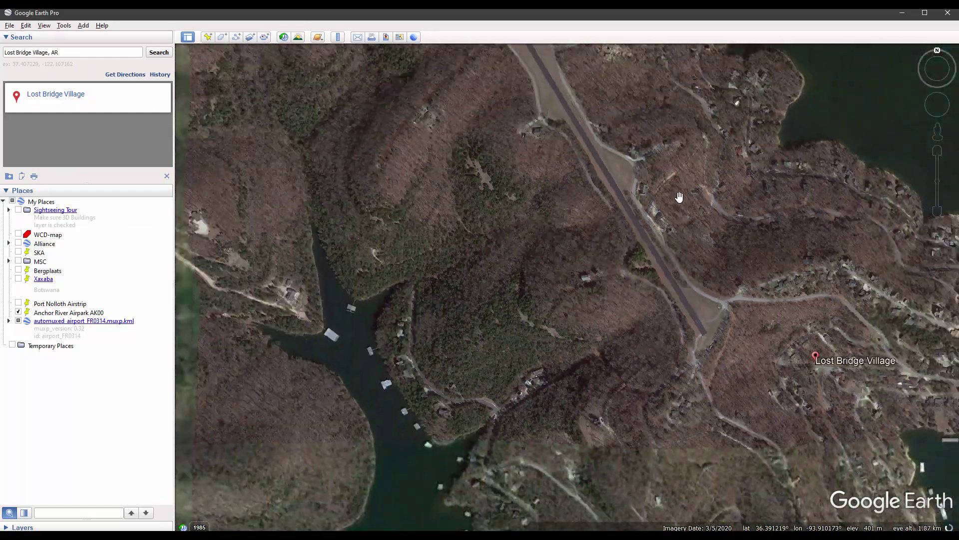
left_click_drag(679, 197, 630, 313)
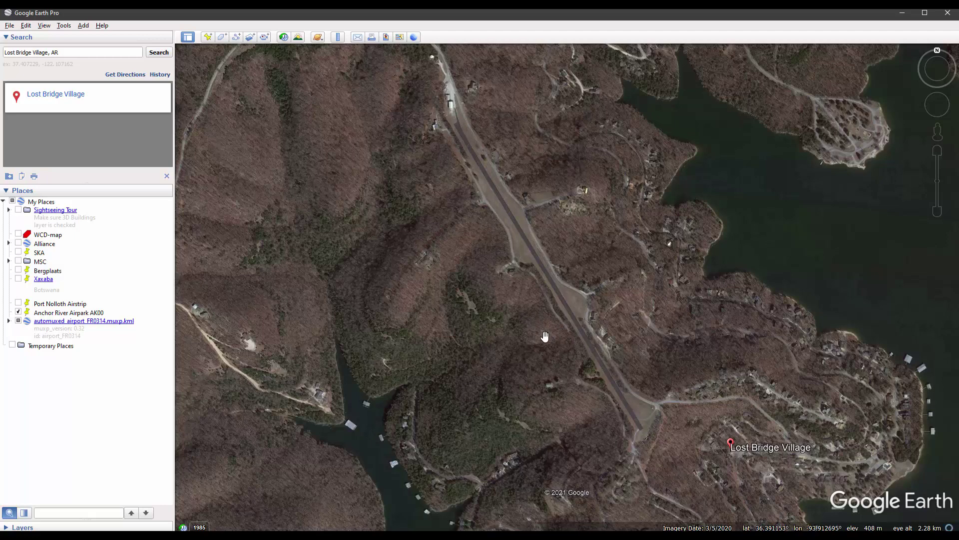
- Start a new path named "runway" and place its first point beside the hangar at the runway's northern end
left_click(234, 37)
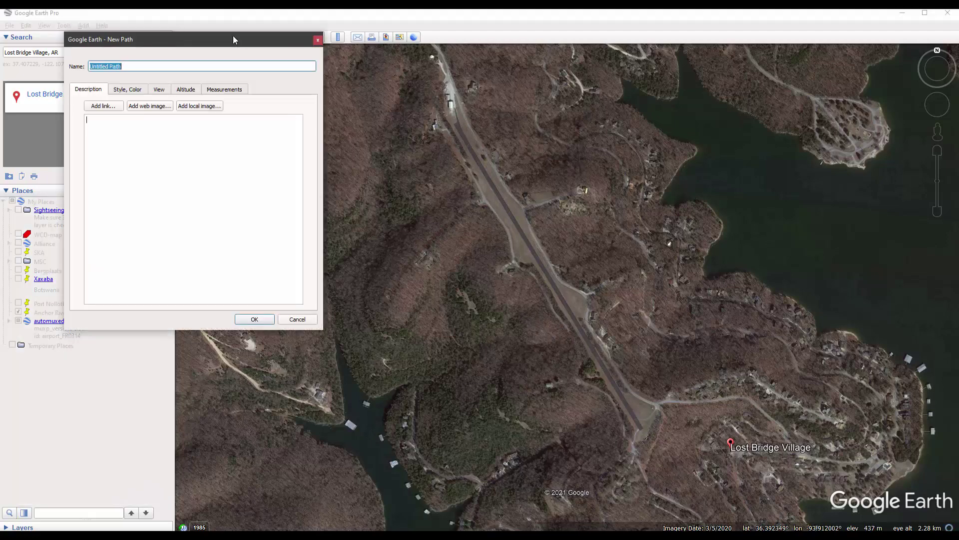
type("runa")
key("BackSpace")
type("way")
scroll(449, 106, "up", 3)
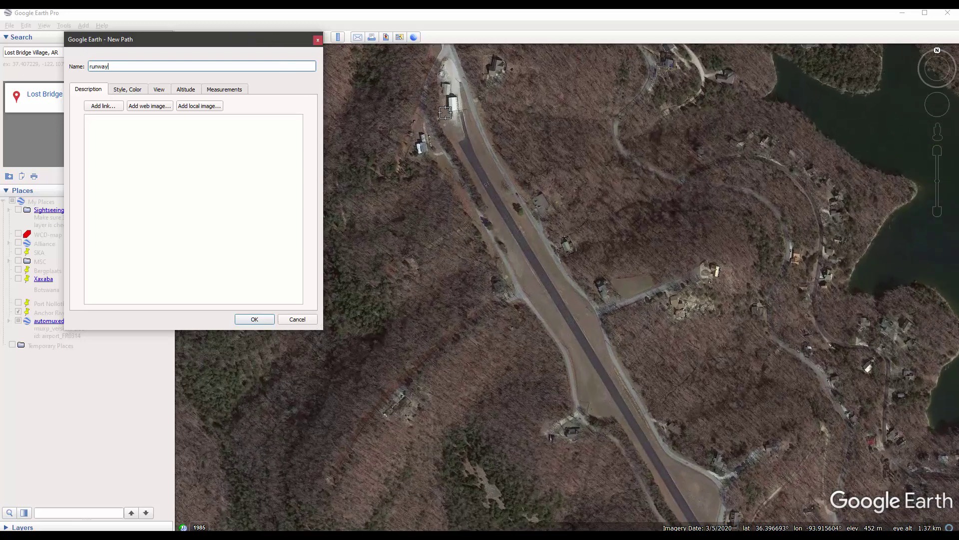
left_click(444, 114)
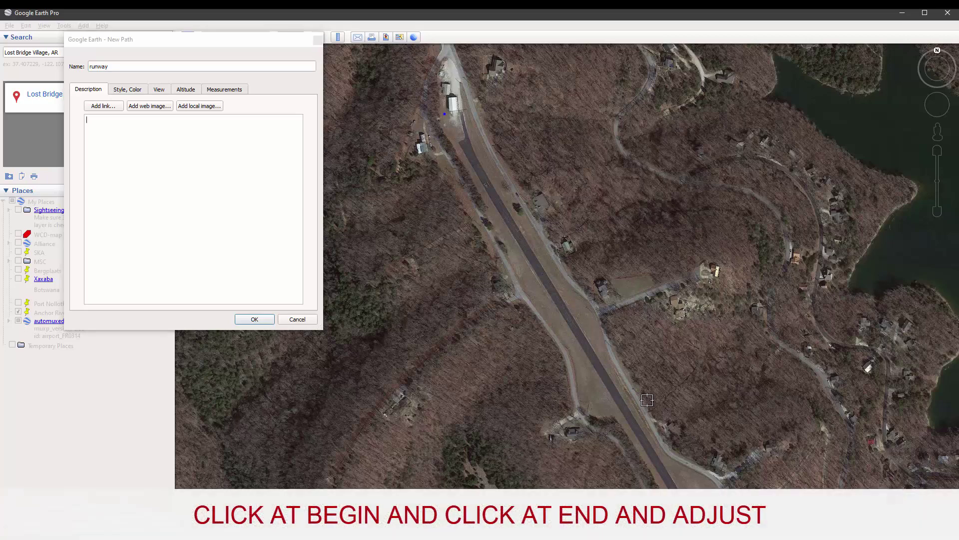
- Place the path's end point on the centreline at the runway's southern end
scroll(652, 394, "down", 2)
key("Down")
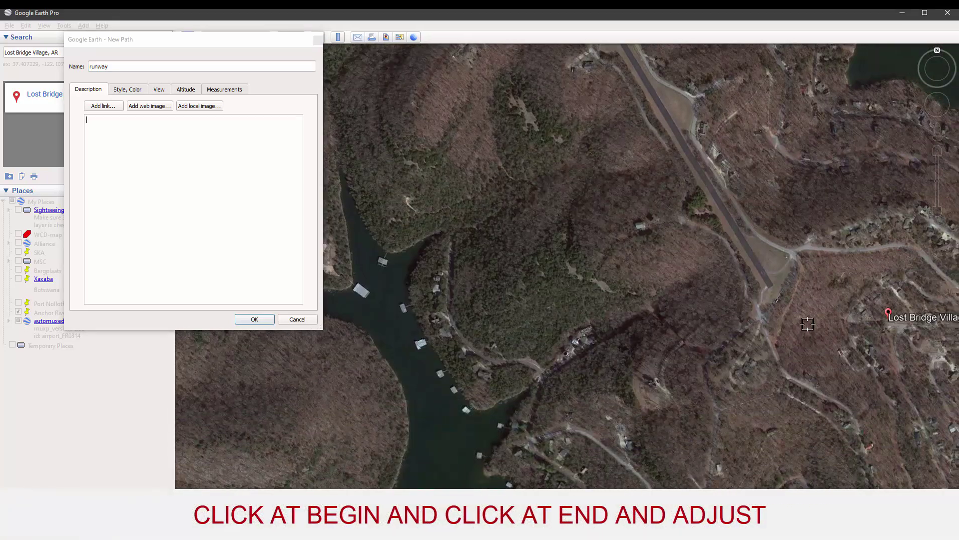
key("Right")
scroll(649, 292, "up", 3)
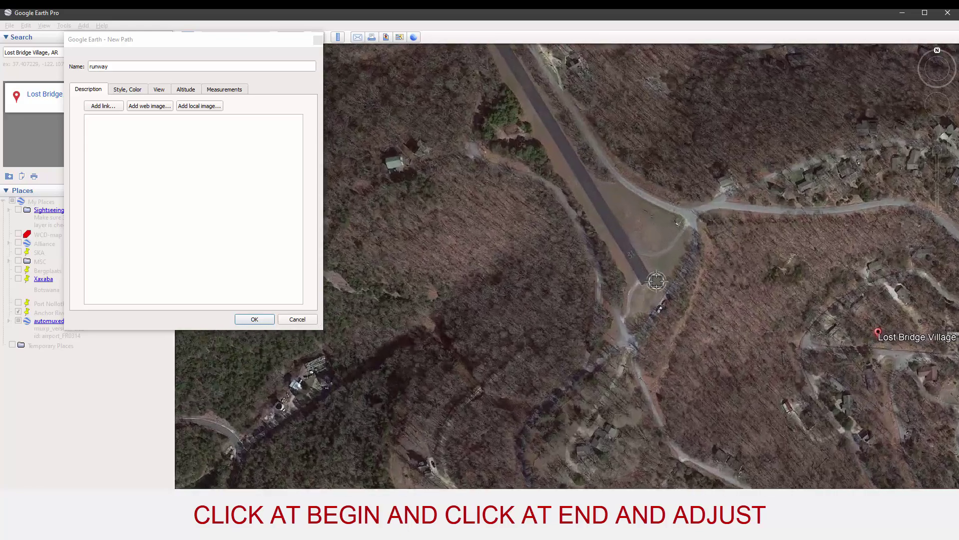
scroll(652, 280, "up", 3)
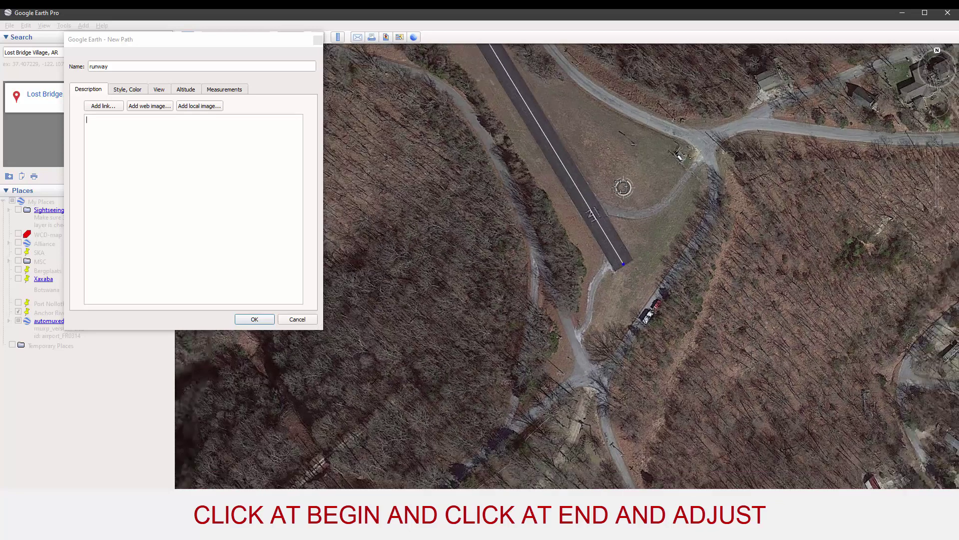
- Check the path's alignment along the runway back to its northern start point and save the path
key("Up")
key("Up")
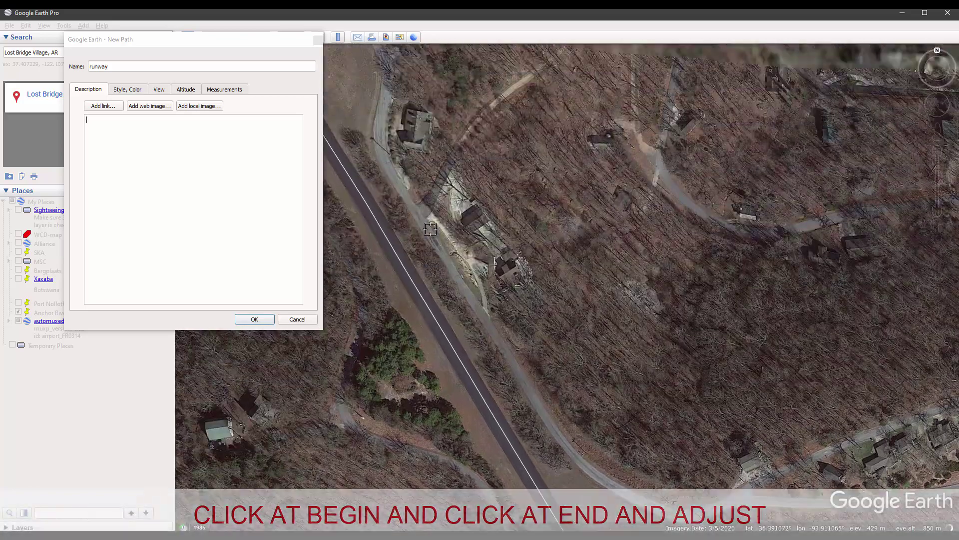
key("Up")
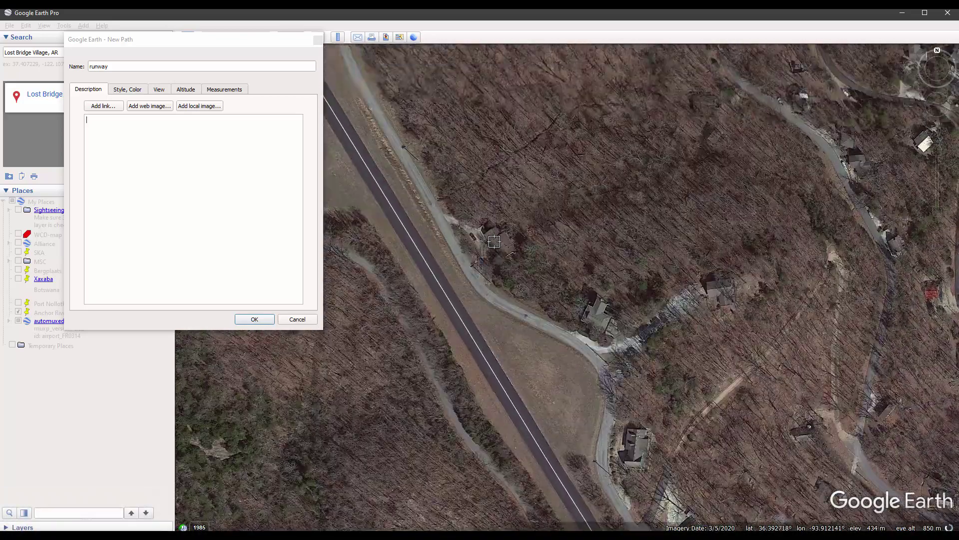
key("Left")
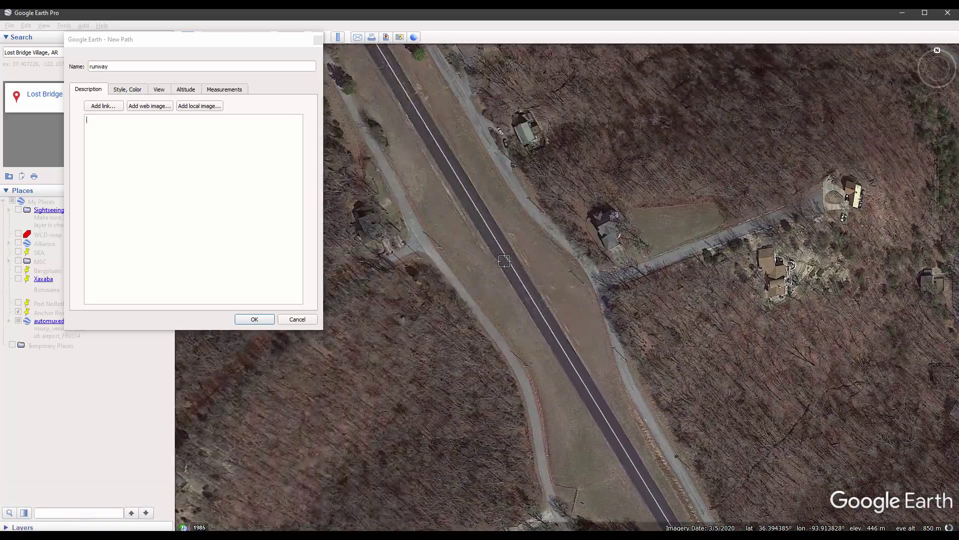
key("Up")
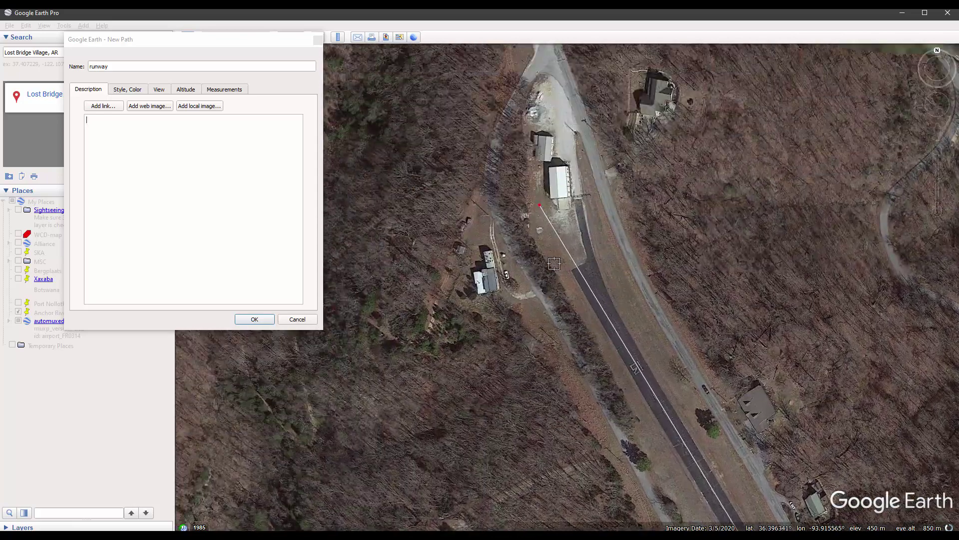
scroll(556, 256, "up", 1)
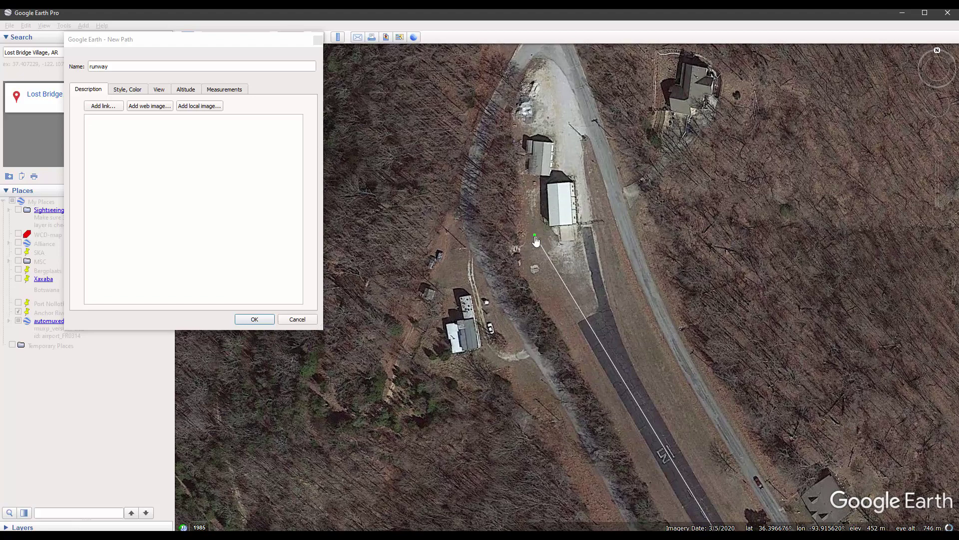
left_click(535, 237)
left_click(258, 322)
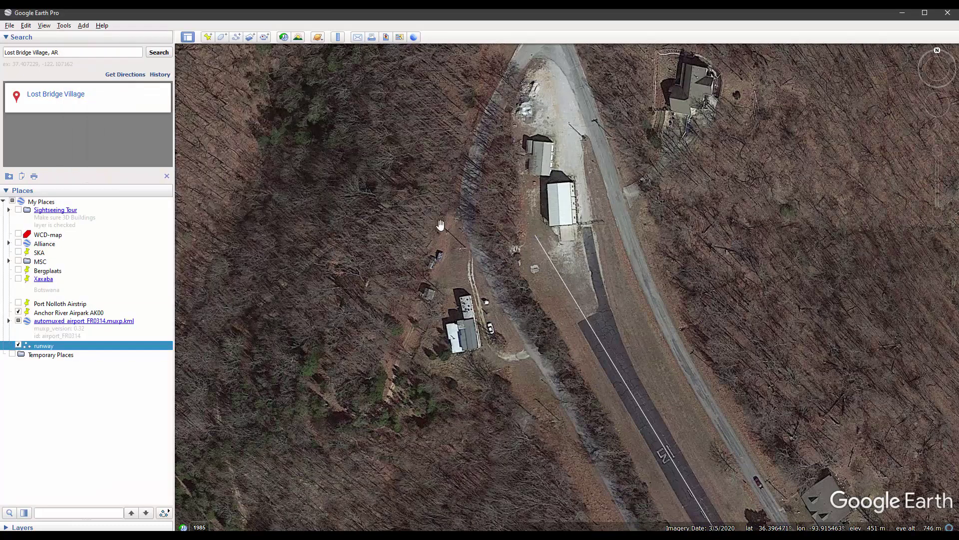
- Show the elevation profile of the runway path, examine the slope along its length and close the profile
right_click(51, 348)
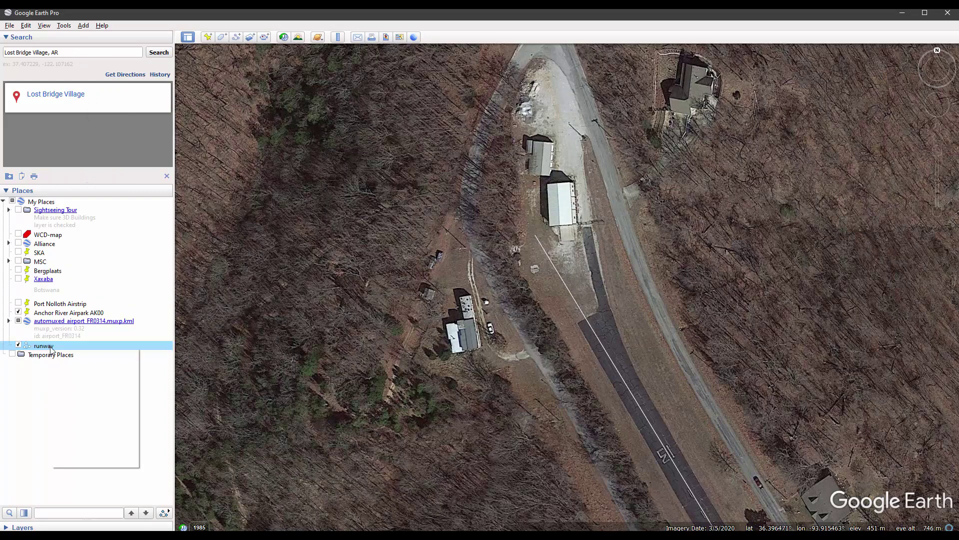
left_click(93, 449)
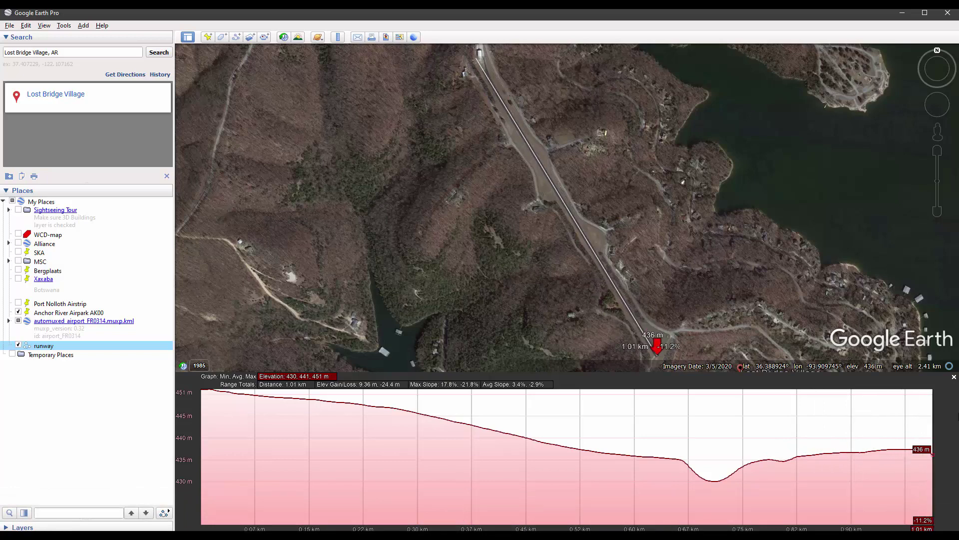
left_click(954, 378)
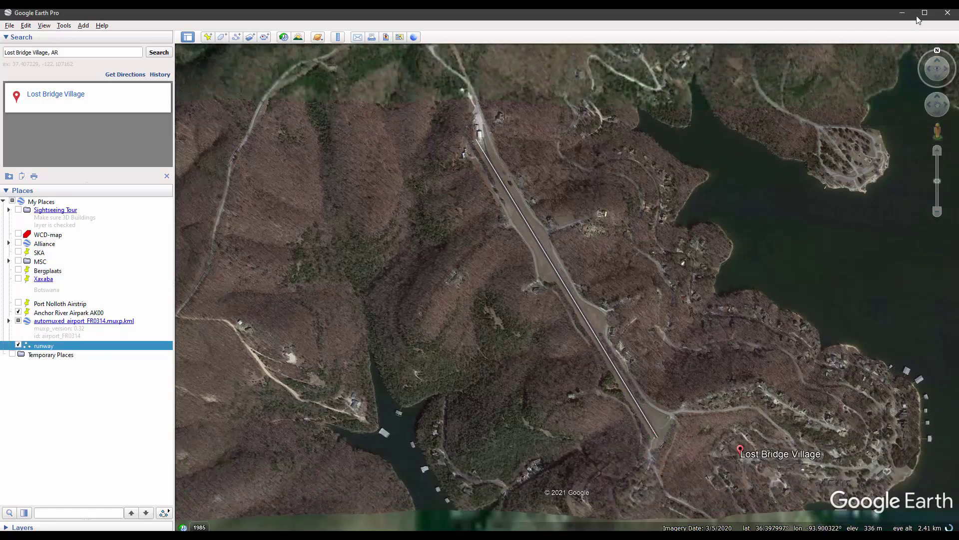
- Switch to X-Plane and raise the view out of the cockpit to look along the runway from above
left_click(902, 13)
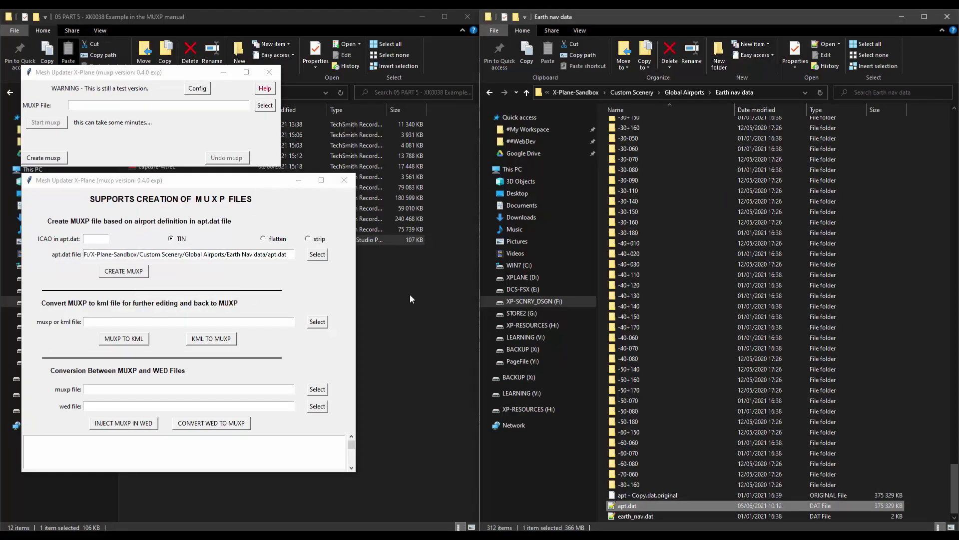
left_click(372, 13)
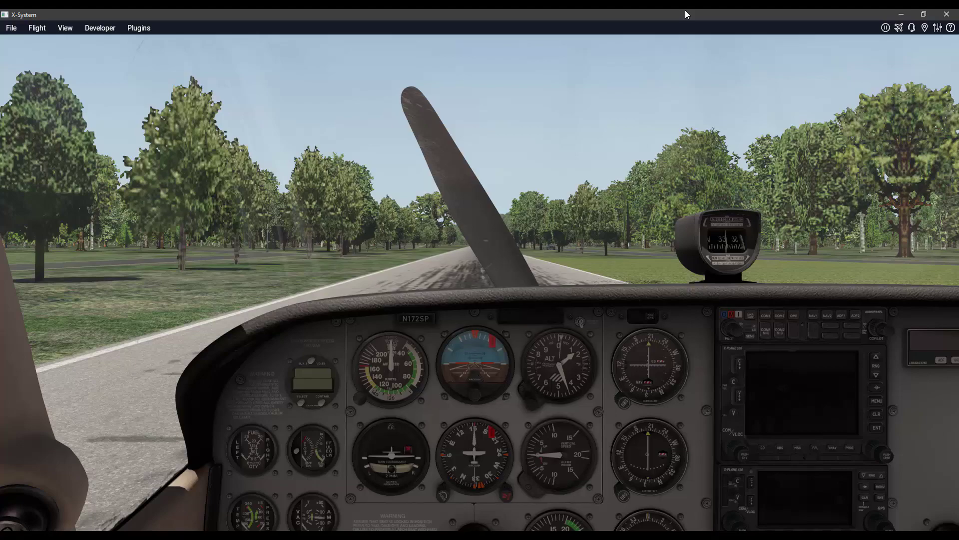
key("shift+w")
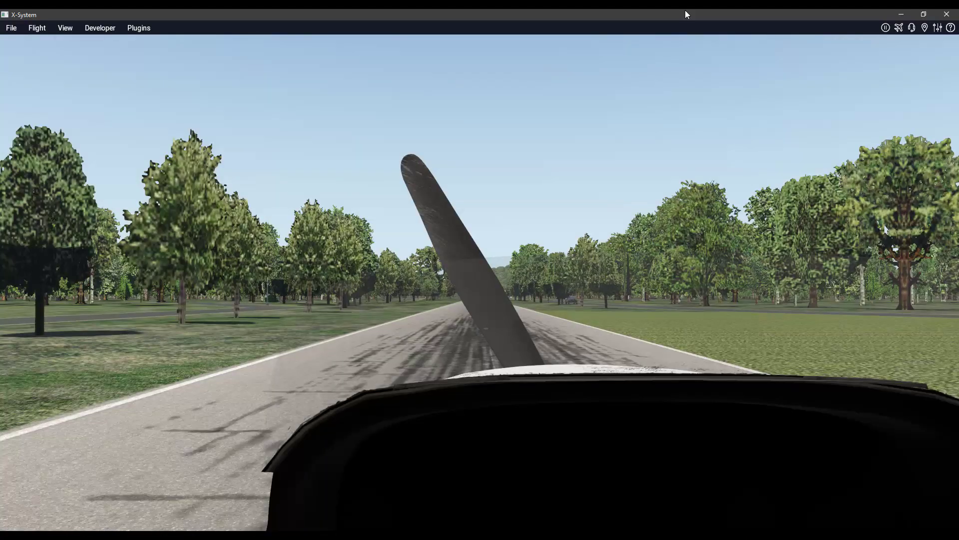
key("ctrl+shift+w")
key("r")
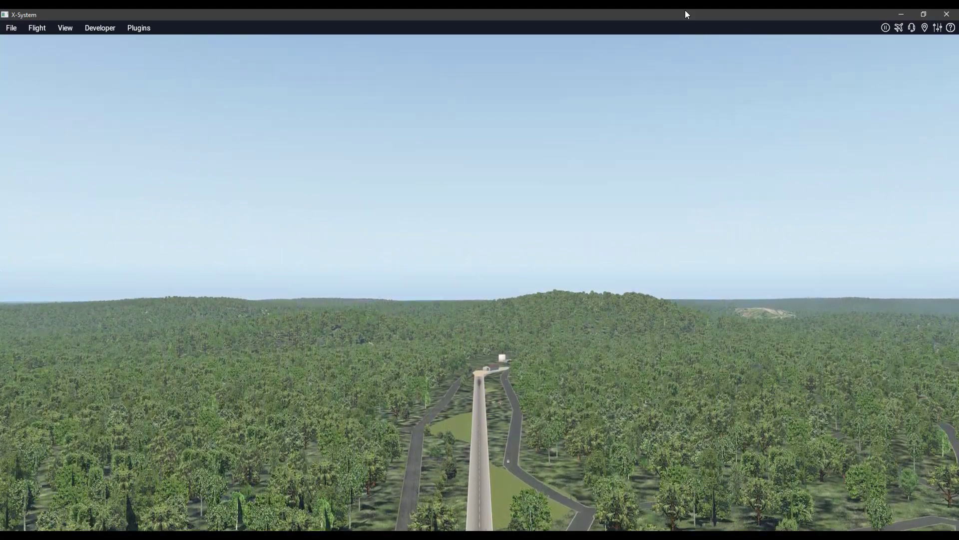
- Examine the terrain around the airfield and the lake surface for the water anomaly, moving in close to the sloping inlet
key("e")
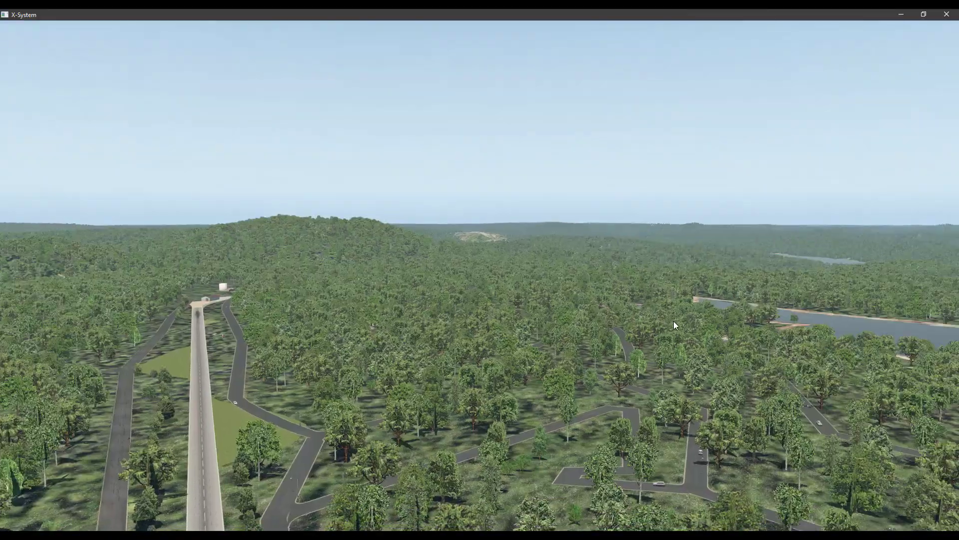
key("e")
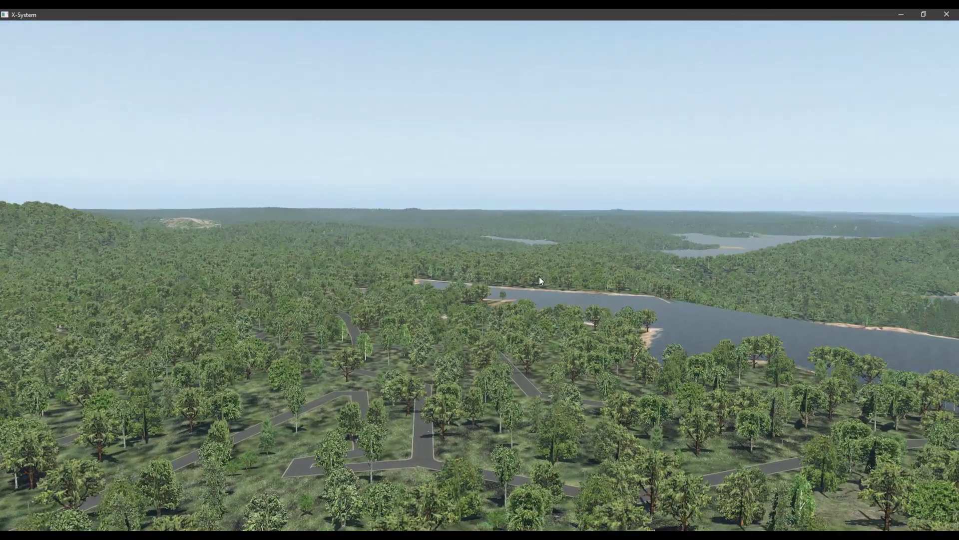
key("e")
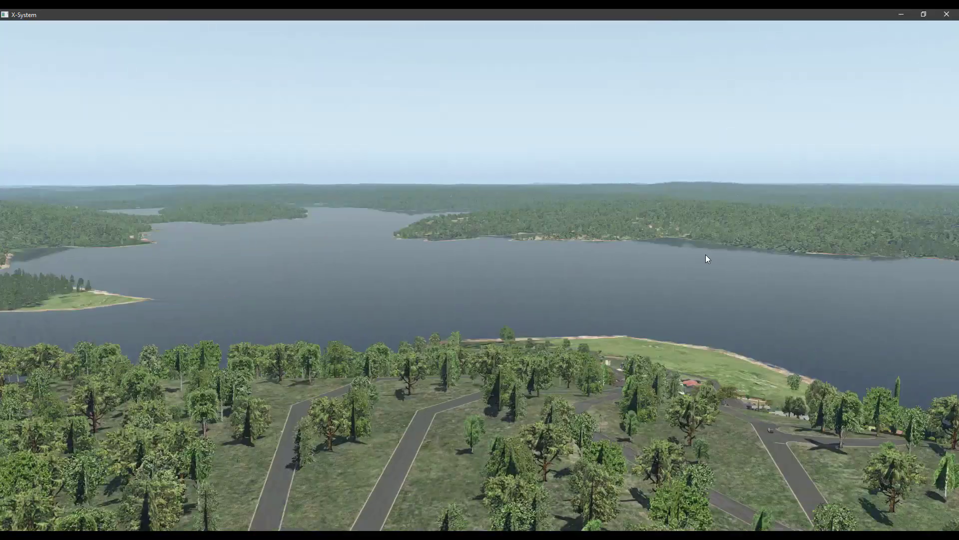
key("e")
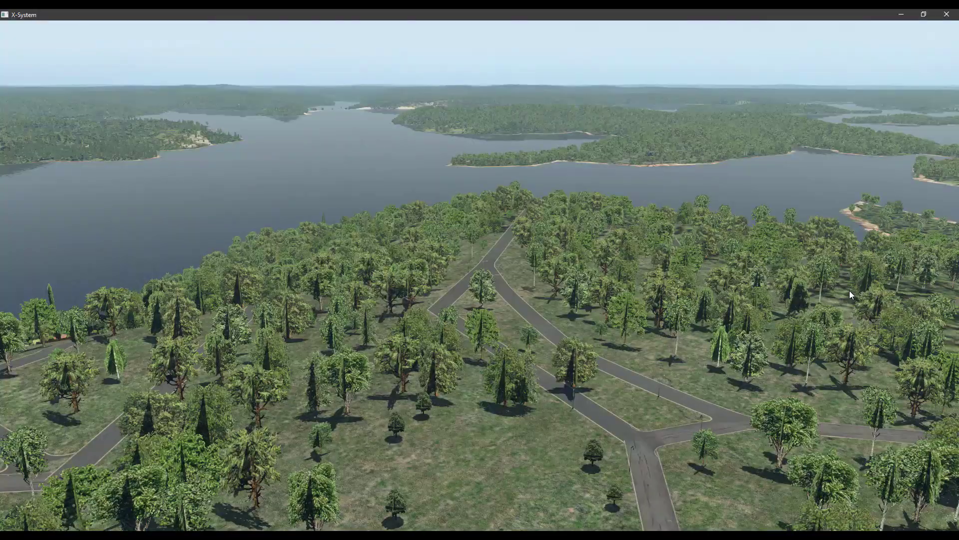
key("e")
key("e")
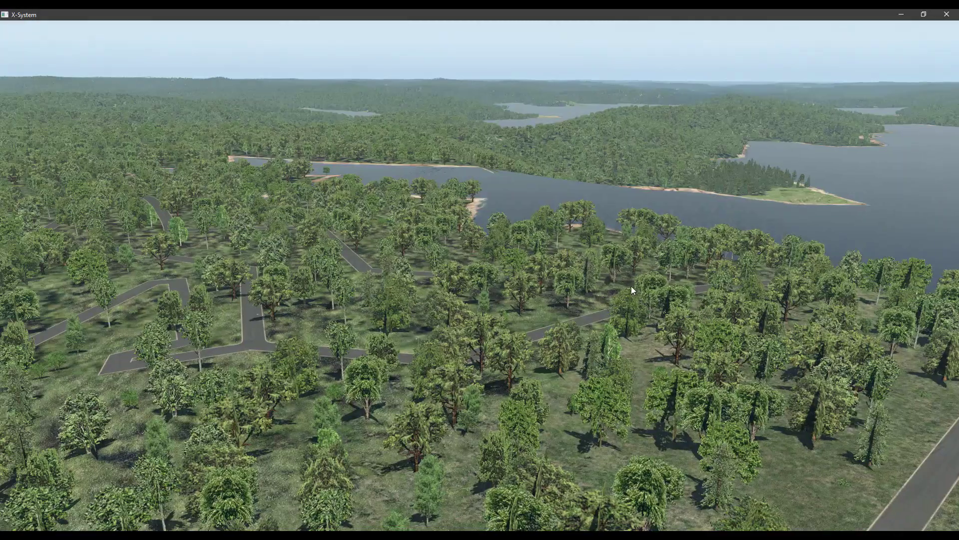
right_click_drag(631, 286, 777, 277)
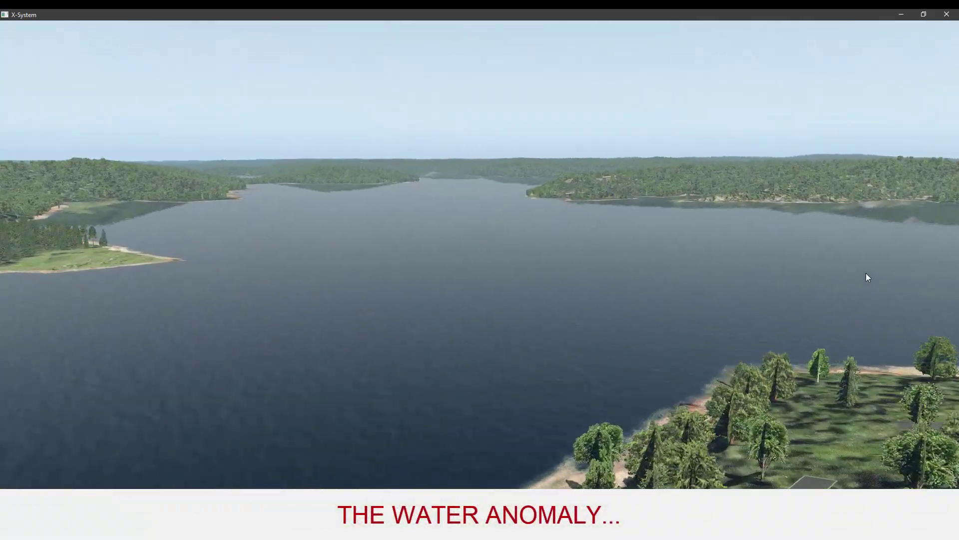
right_click_drag(867, 276, 217, 270)
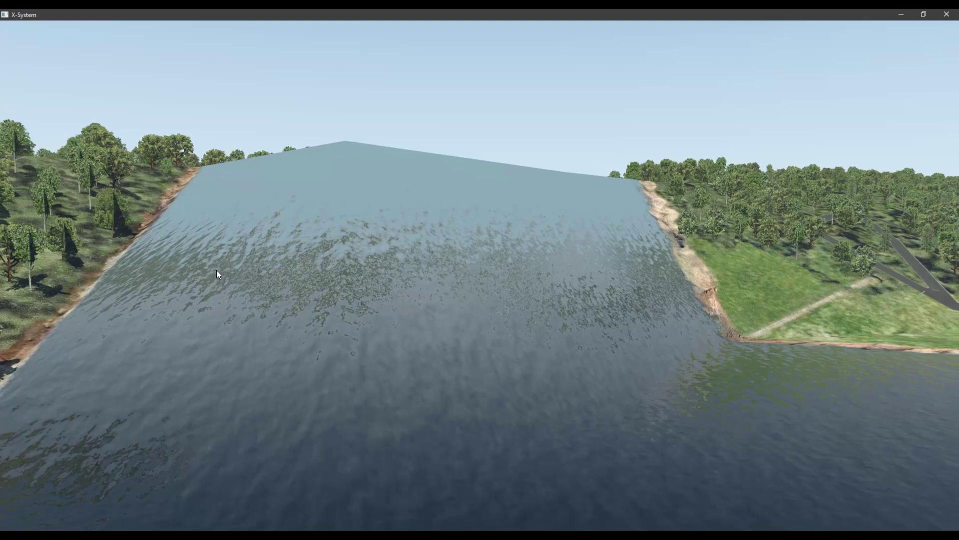
right_click_drag(217, 270, 271, 317)
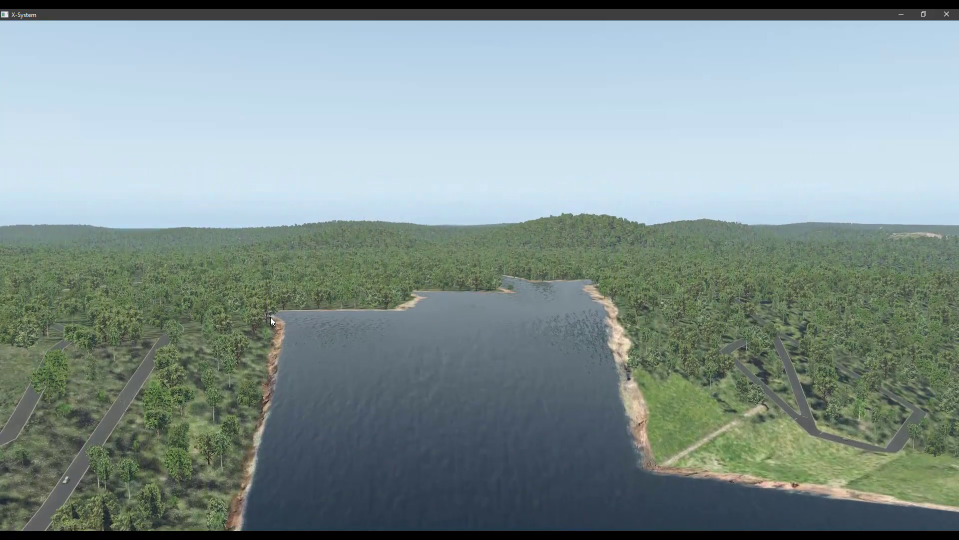
right_click_drag(438, 265, 759, 285)
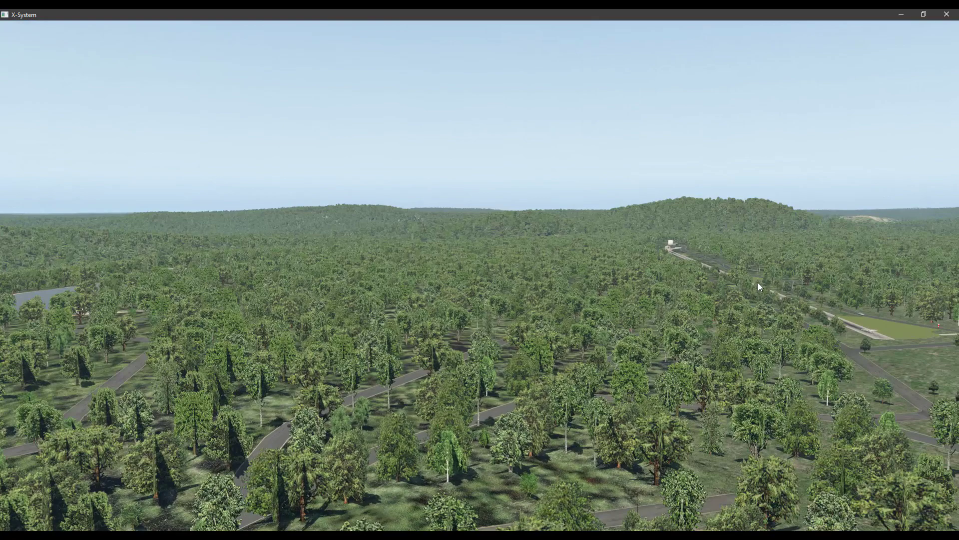
- Return to the cockpit view and rise just above the runway to inspect its profile from the southern end
key("shift+9")
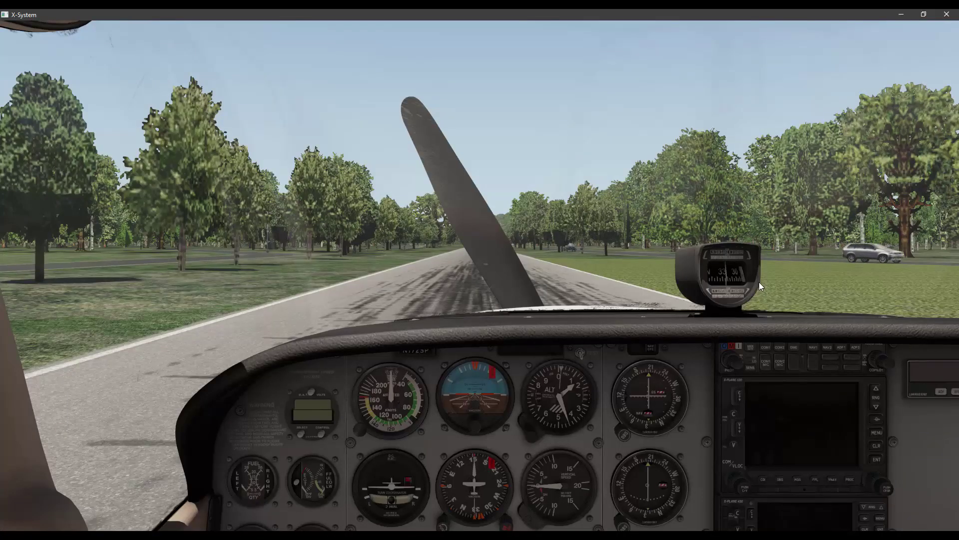
key("w")
key("r")
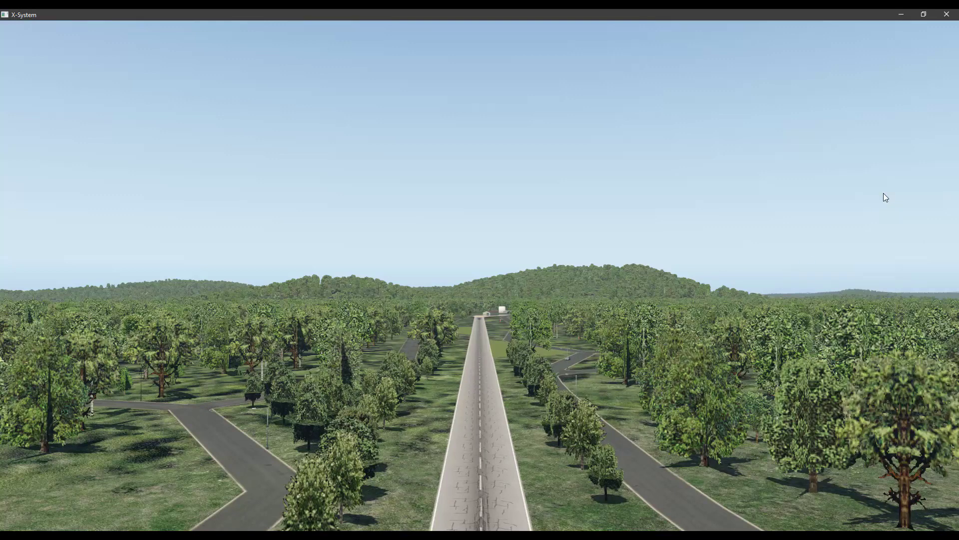
- Leave X-Plane, open apt.dat from the Global Airports Earth nav data folder and find the xk0038 airport entry
left_click(901, 14)
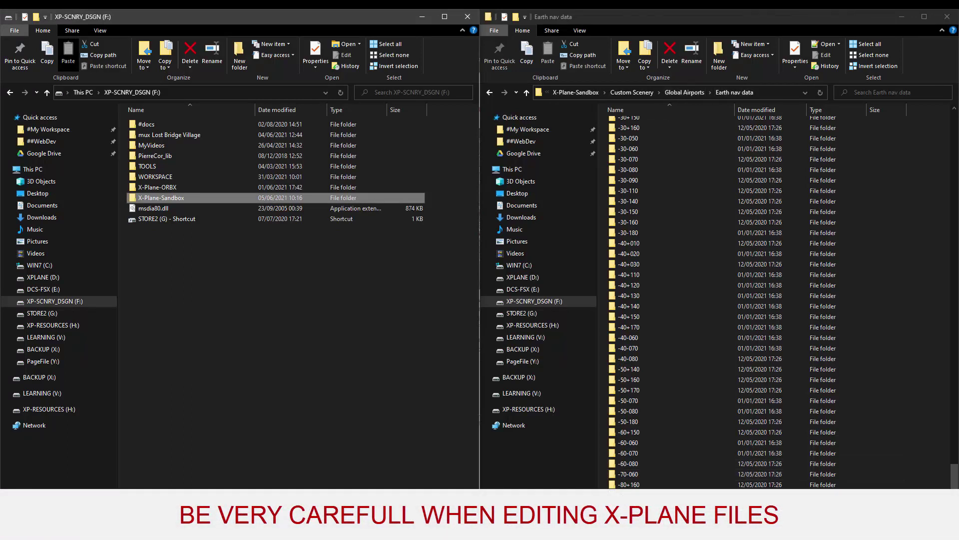
double_click(628, 505)
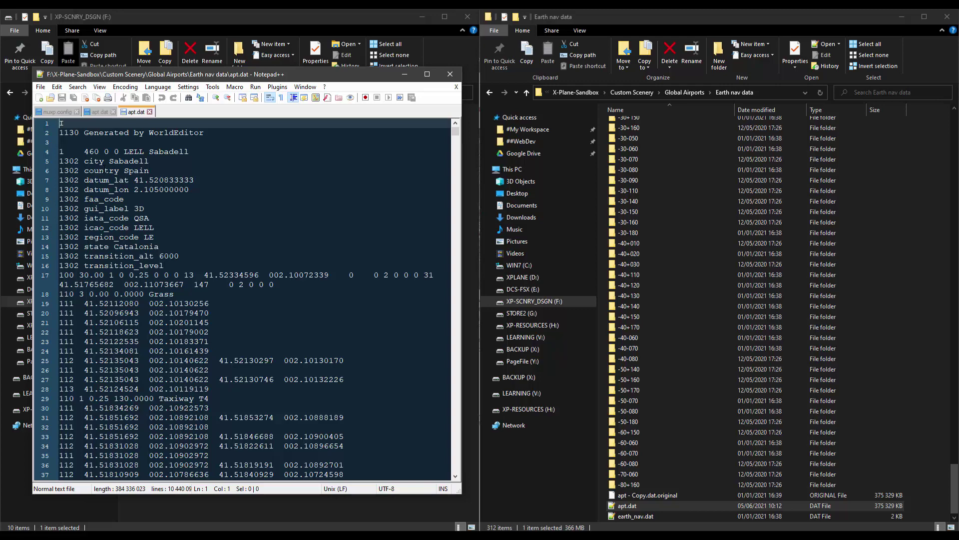
key("ctrl+f")
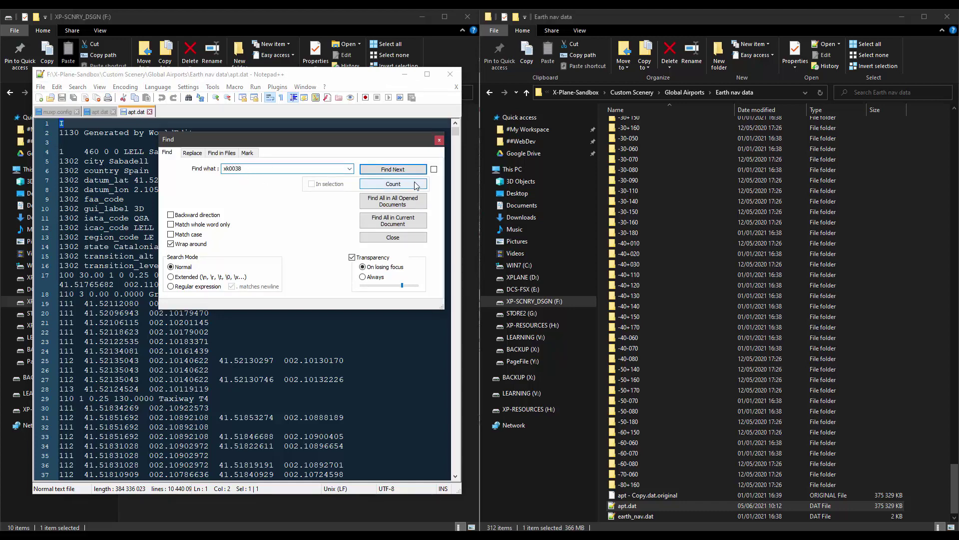
left_click(396, 170)
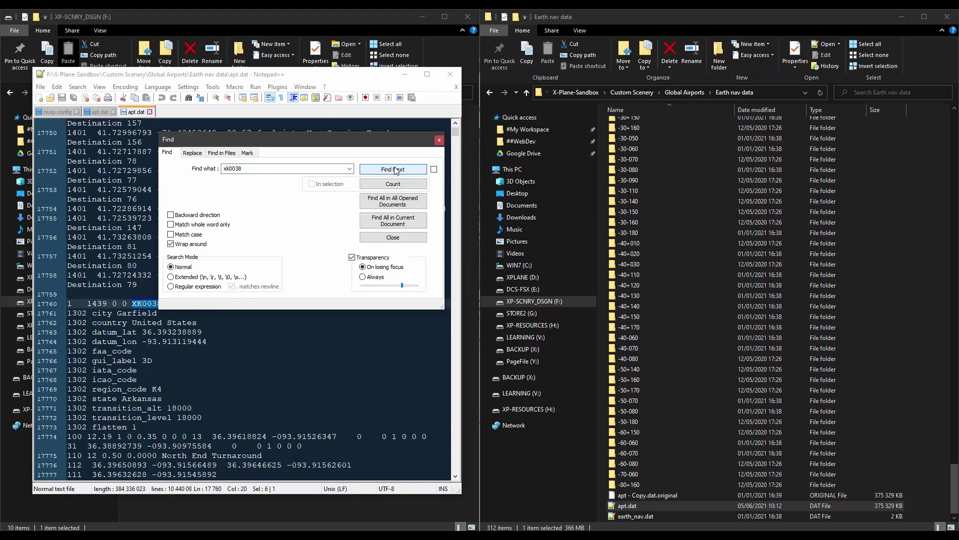
left_click(439, 141)
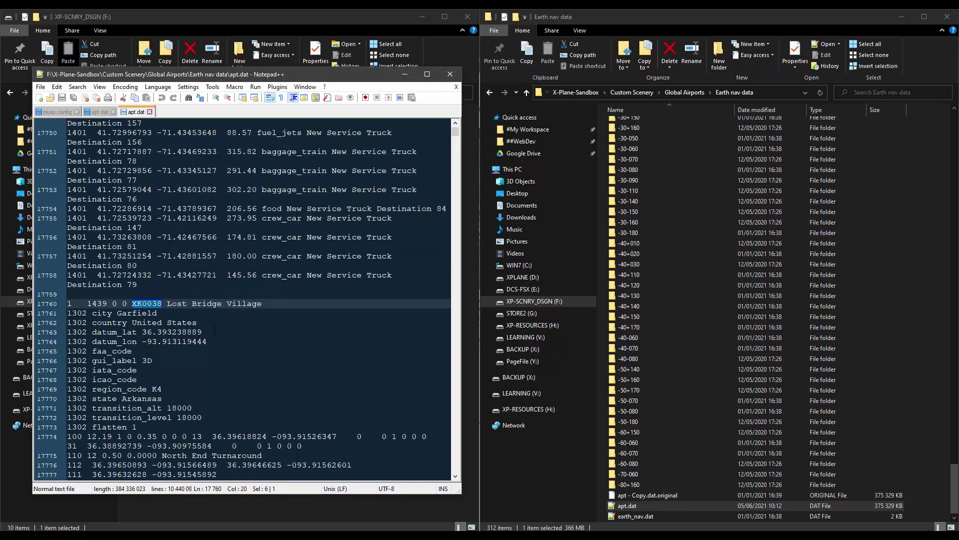
- Comment out the "1302 flatten 1" line of Lost Bridge Village with #, save apt.dat and close all open files and the editor
scroll(214, 330, "down", 3)
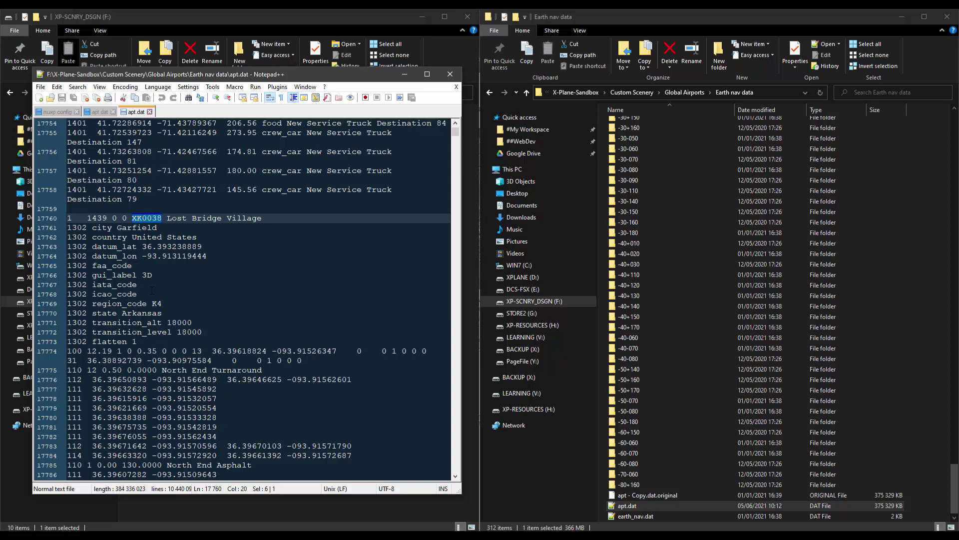
left_click(68, 342)
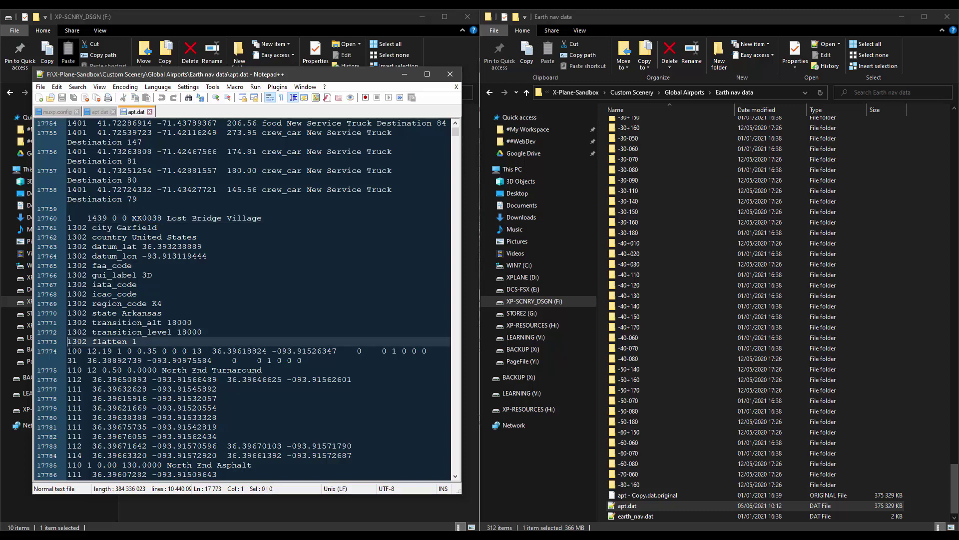
type("#")
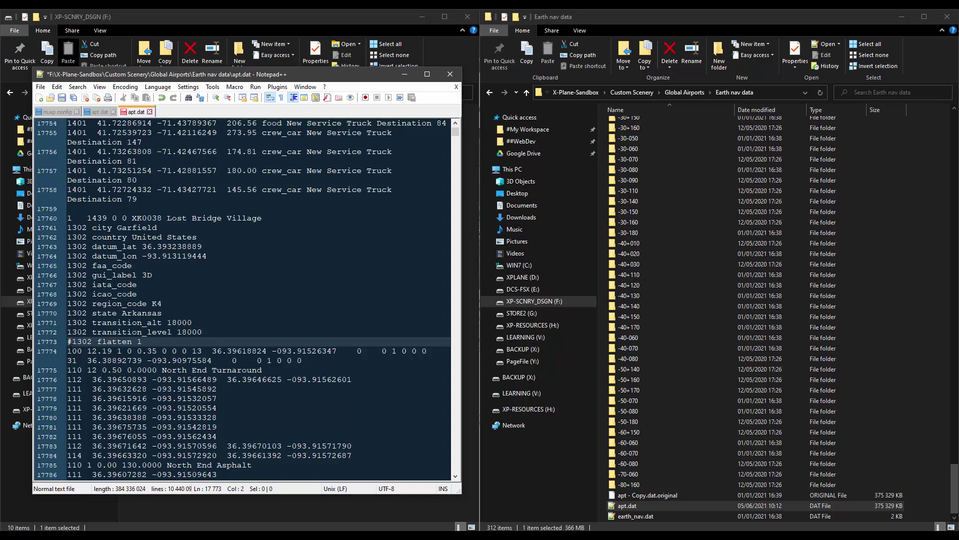
key("ctrl+s")
left_click(149, 111)
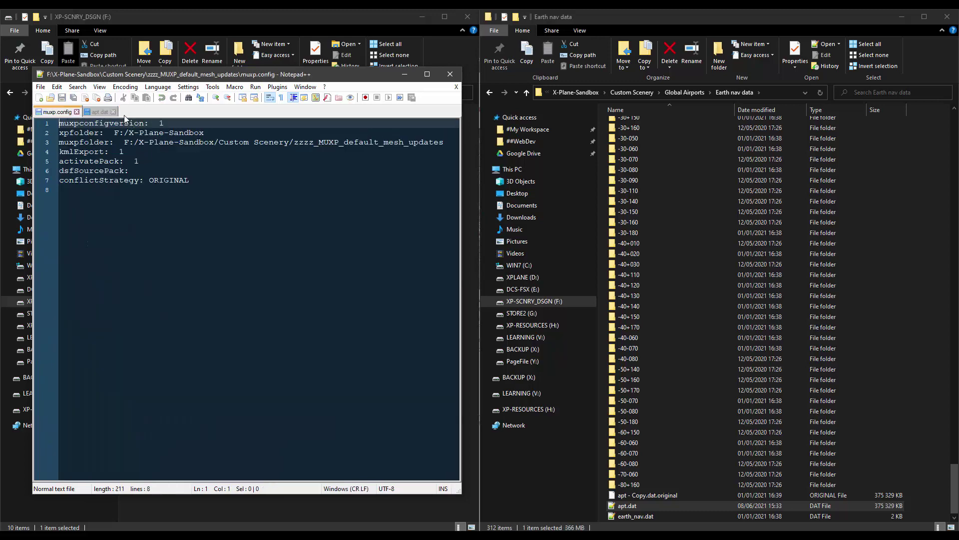
left_click(113, 111)
left_click(77, 111)
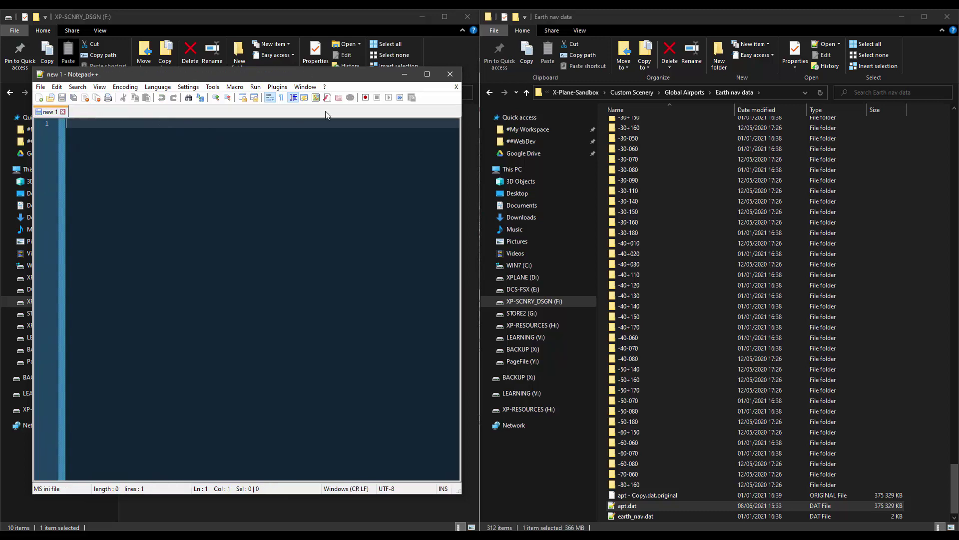
left_click(450, 74)
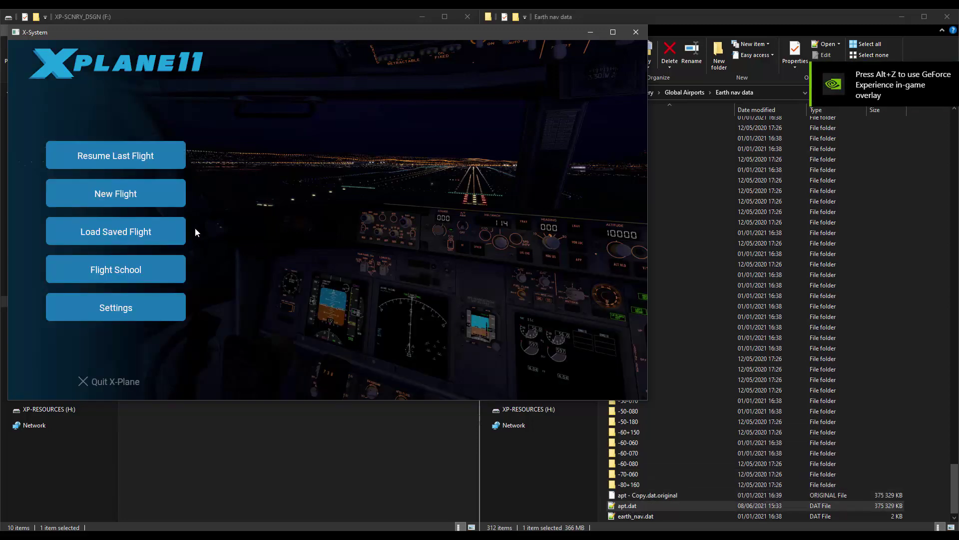
- Start a new X-Plane flight with the Cessna Skyhawk at Lost Bridge Village to inspect the unflattened runway
left_click(118, 195)
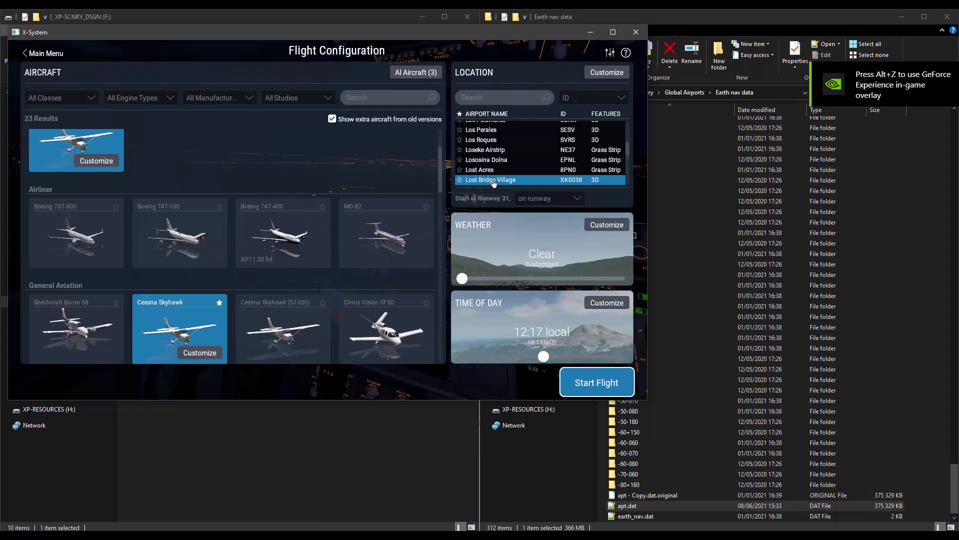
left_click(588, 388)
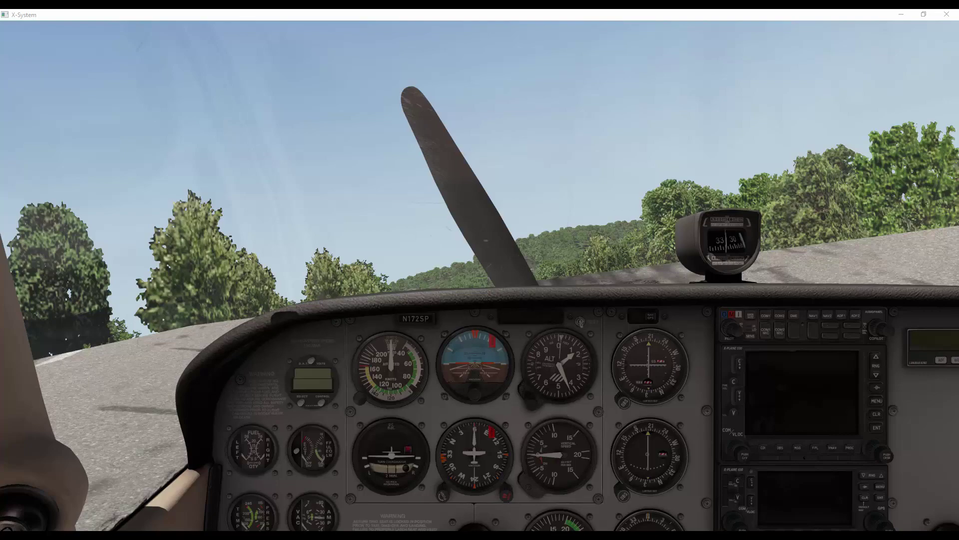
left_click(536, 179)
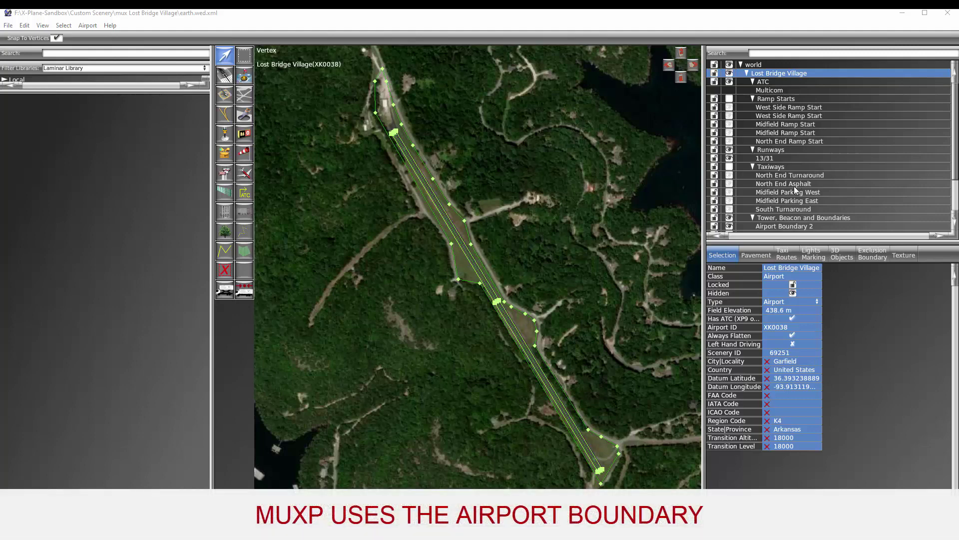
- Select Airport Boundary 2 of Lost Bridge Village in World Editor to examine its outline
left_click(789, 225)
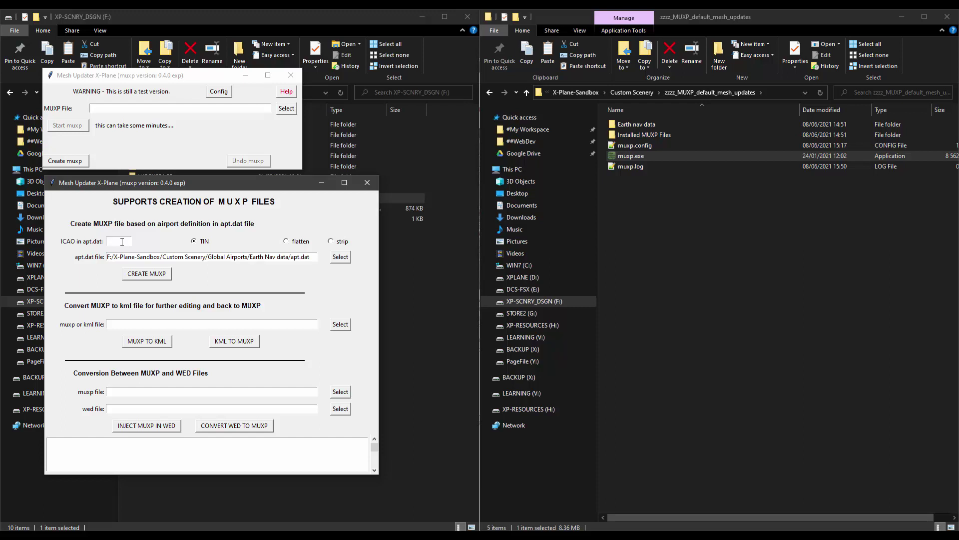
- Create a MUXP file for airport XK0038 from apt.dat with the flatten option, viewing the zzzz_MUXP_default_mesh_updates output folder
type("K0038")
left_click(640, 92)
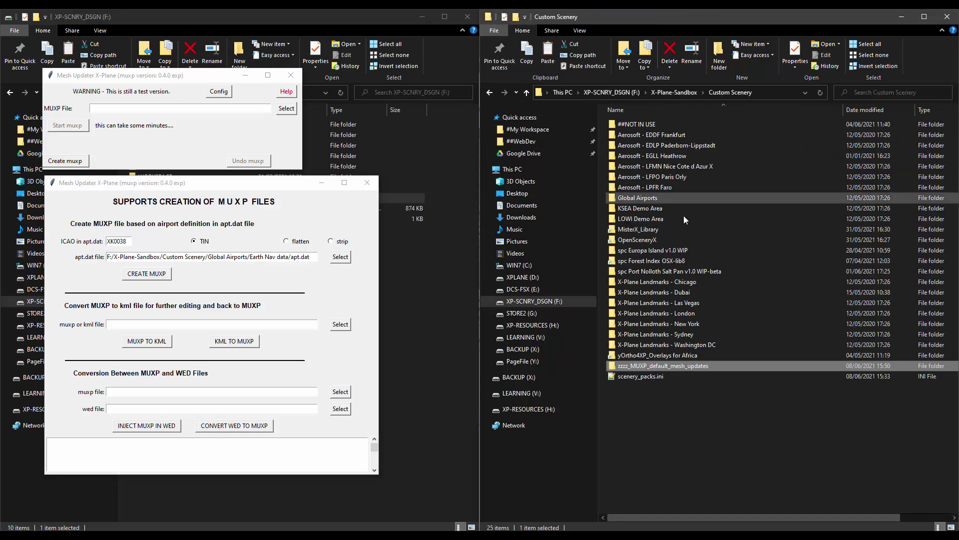
left_click(665, 273)
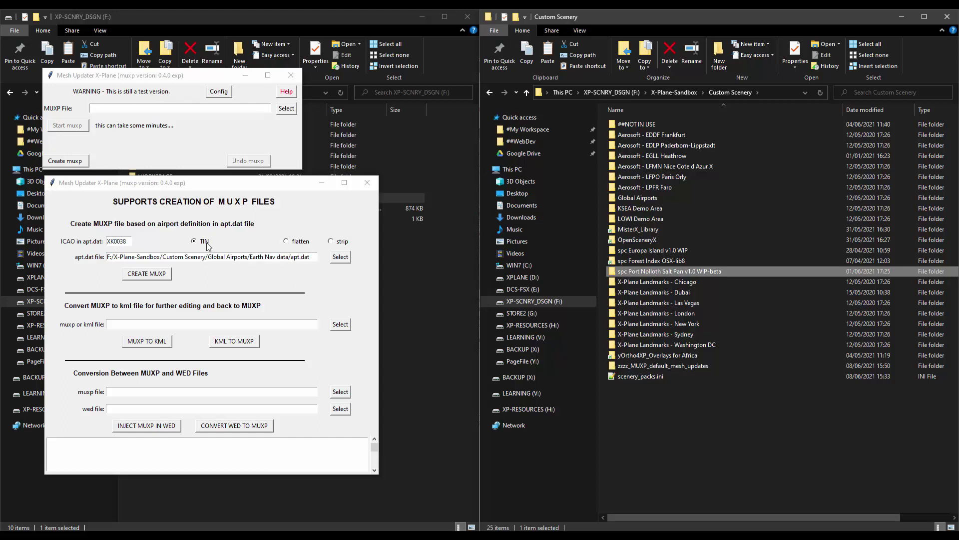
left_click(286, 242)
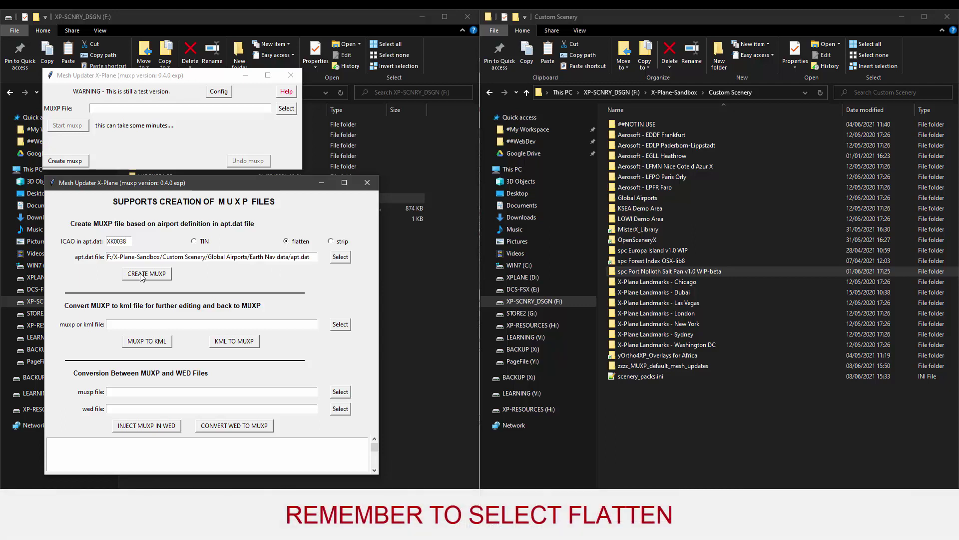
left_click(661, 368)
double_click(661, 368)
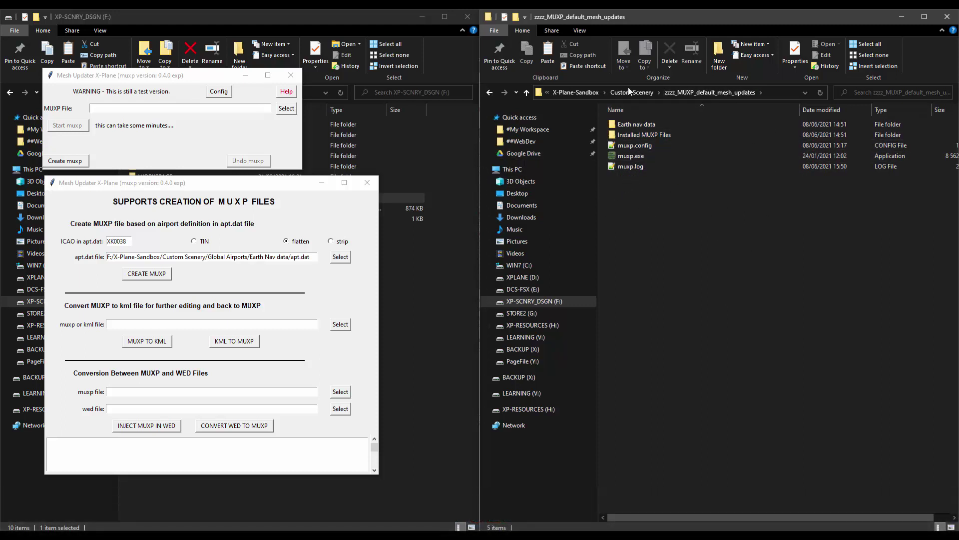
left_click(156, 276)
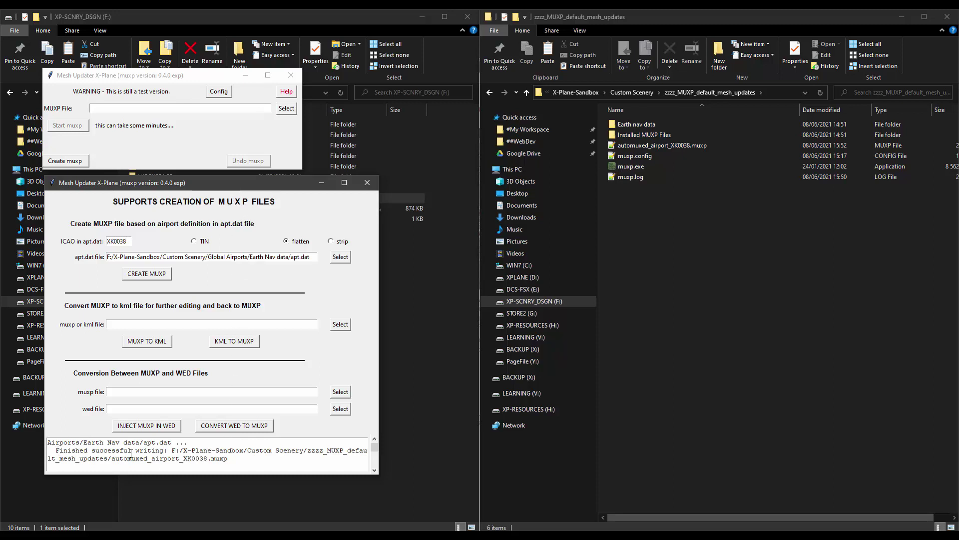
- Open automuxed_airport_XK0038.muxp, examine its id, tile, area, elevation and polygon coordinates, and close it
left_click(655, 148)
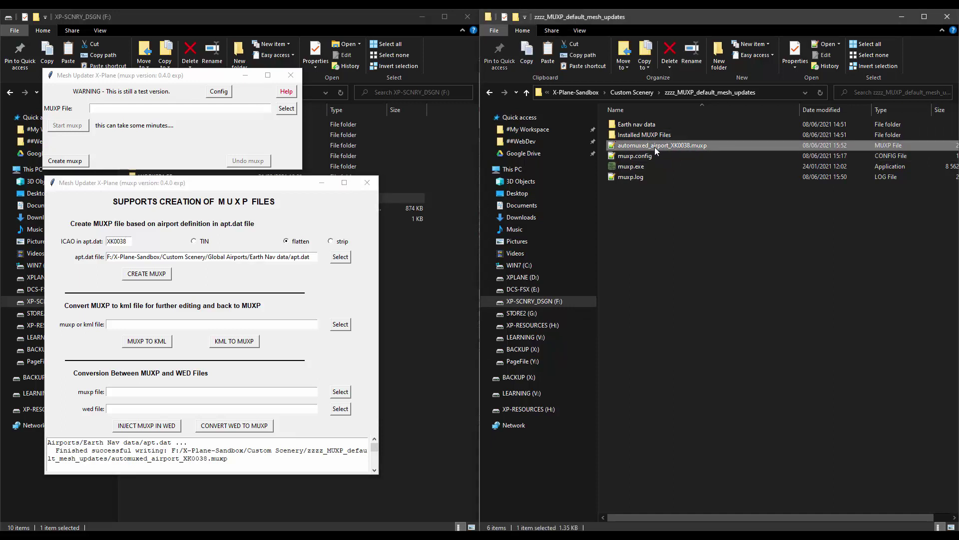
double_click(655, 147)
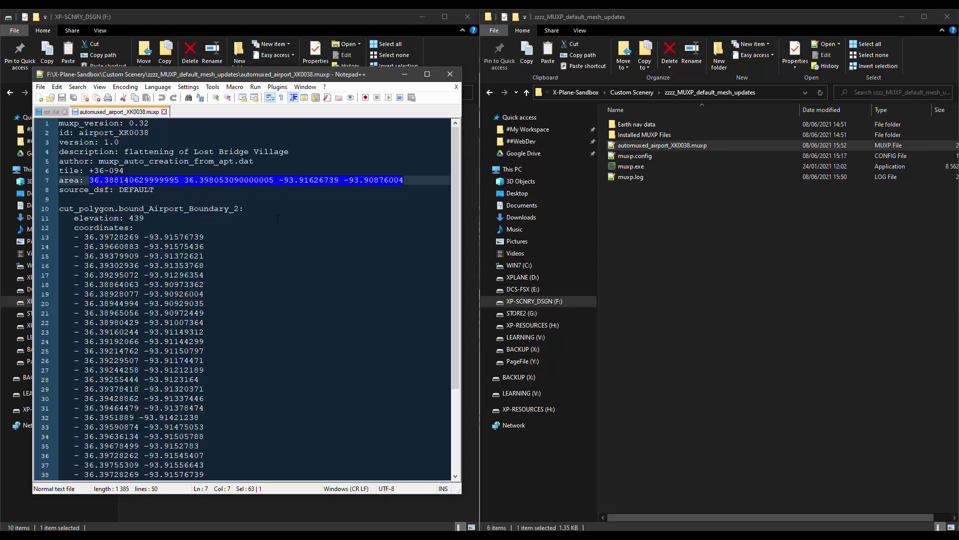
left_click(277, 219)
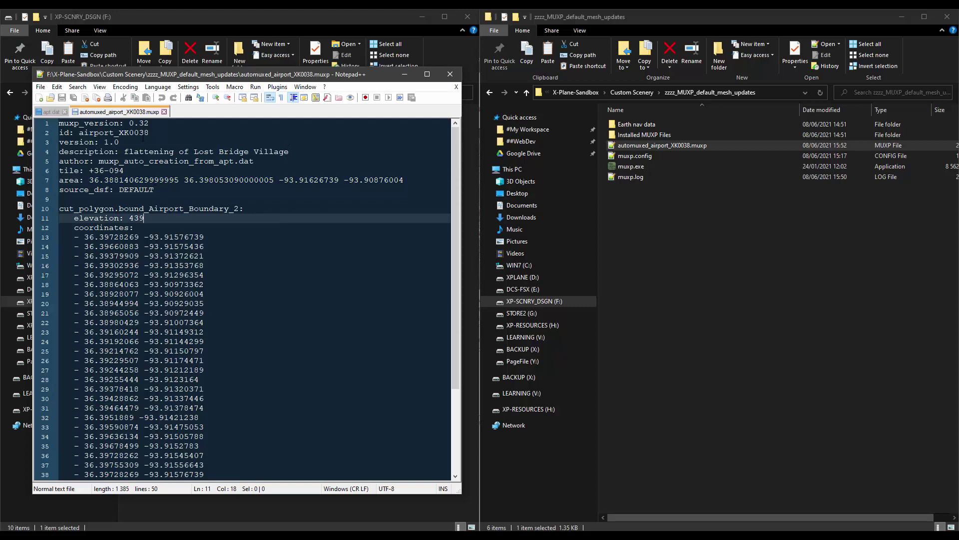
double_click(143, 133)
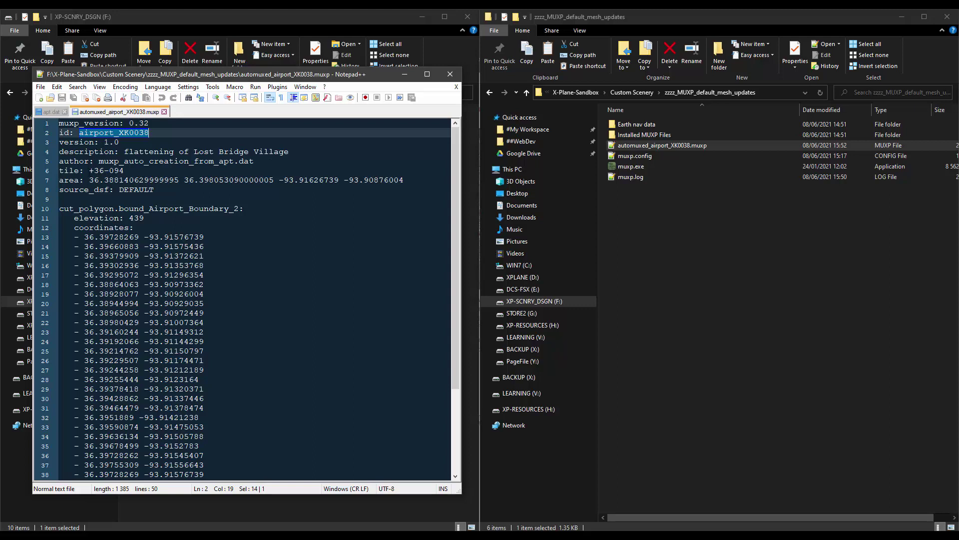
left_click_drag(89, 170, 124, 170)
left_click(89, 180)
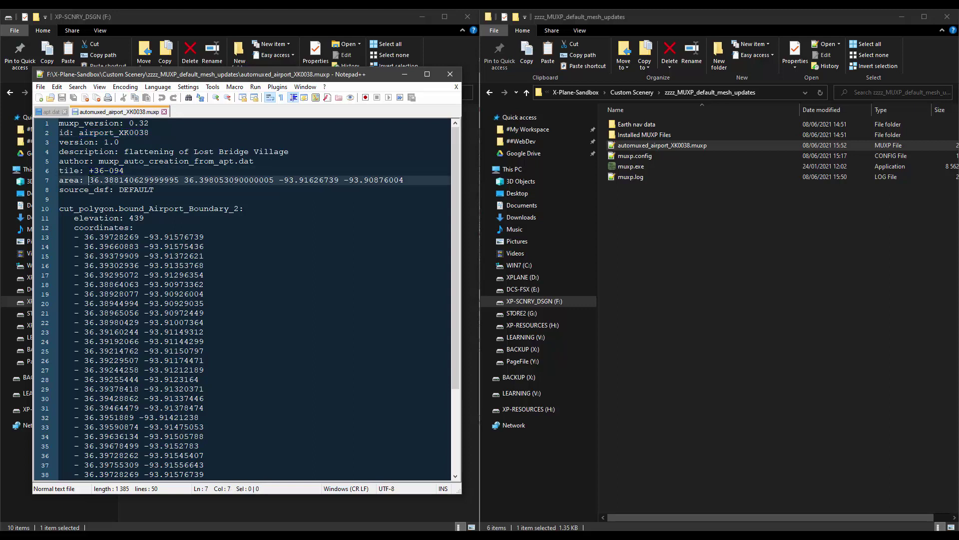
key("End")
scroll(176, 256, "down", 4)
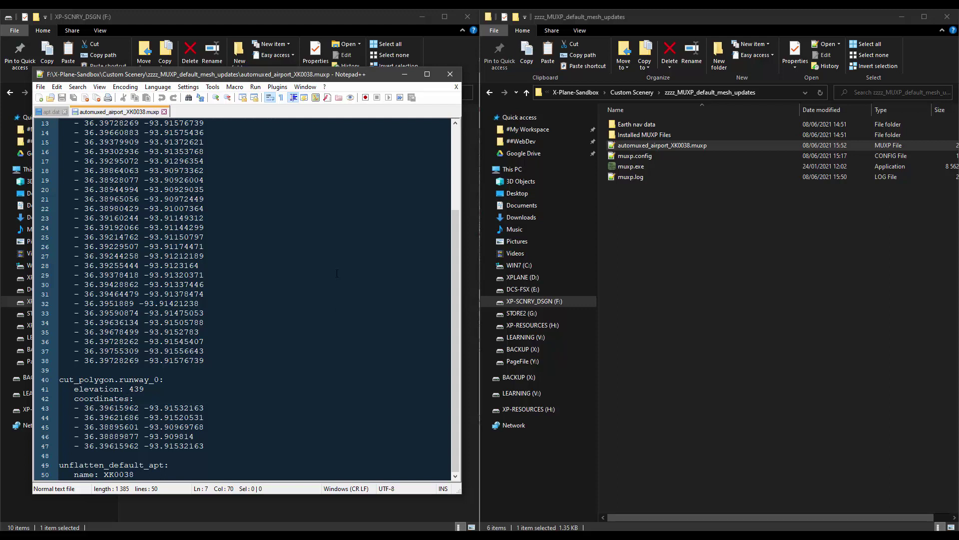
left_click(450, 75)
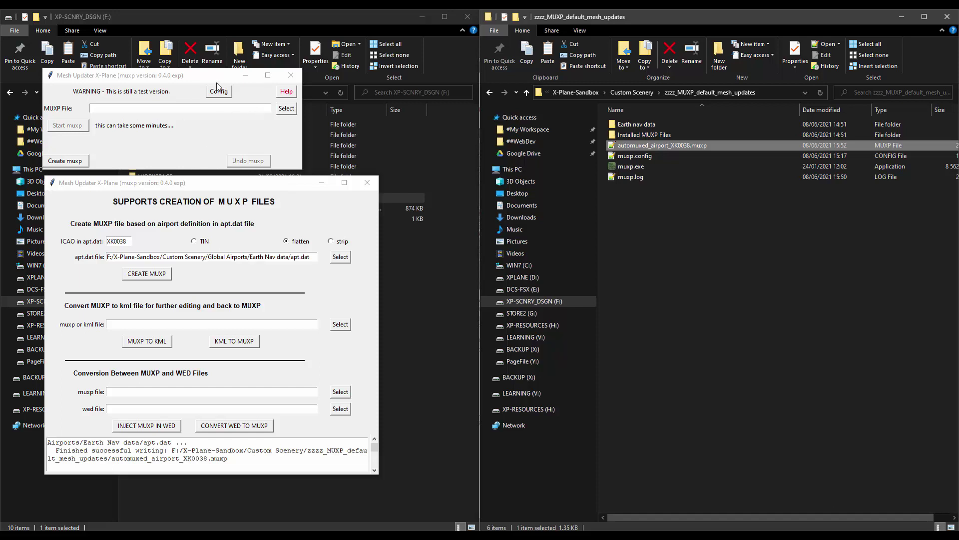
- Run the mesh update with automuxed_airport_XK0038.muxp, accepting the removal of the flatten flag and the activation of the MUXP scenery pack
left_click(287, 109)
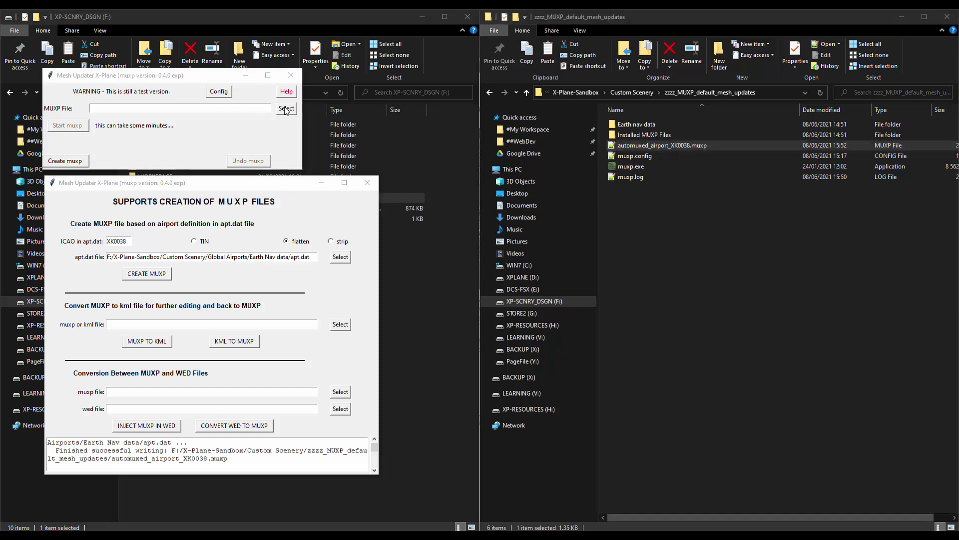
left_click(190, 178)
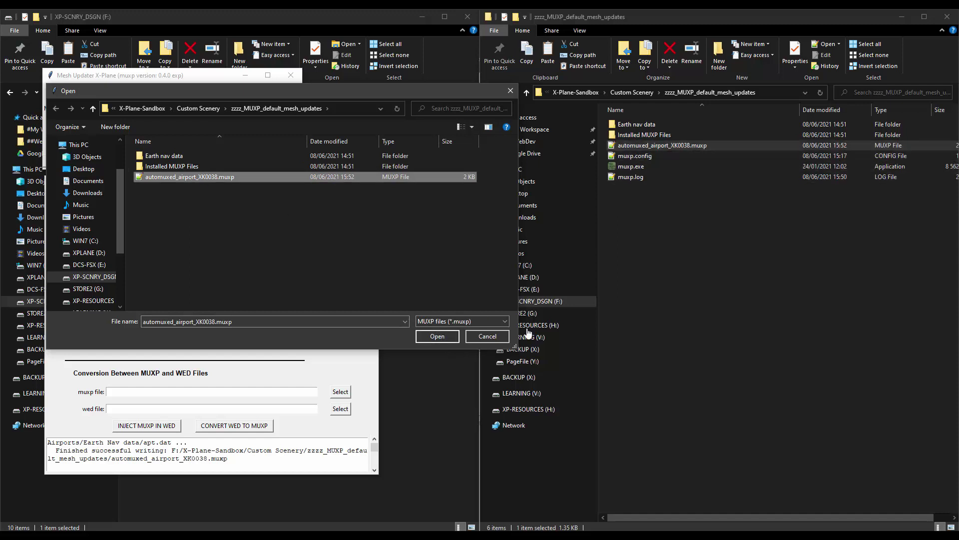
left_click(437, 337)
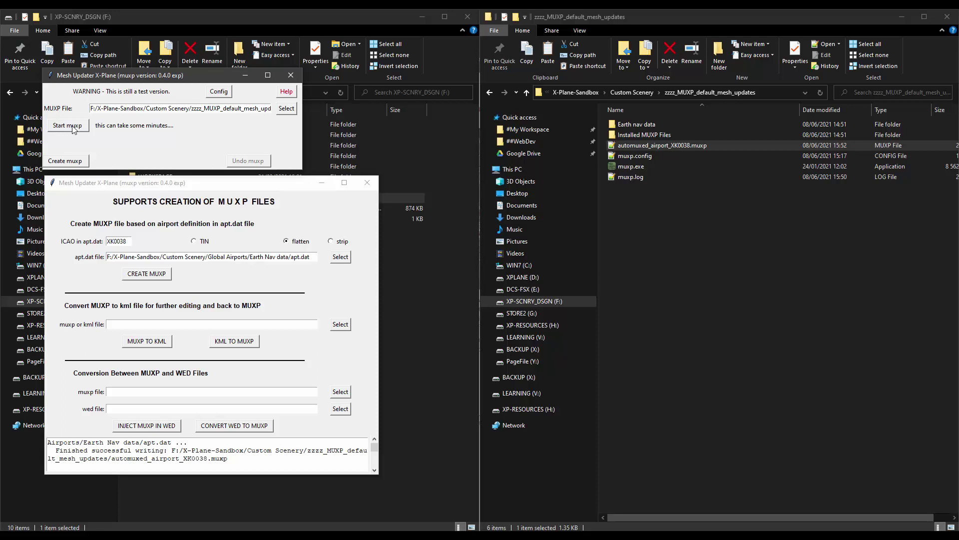
left_click(73, 128)
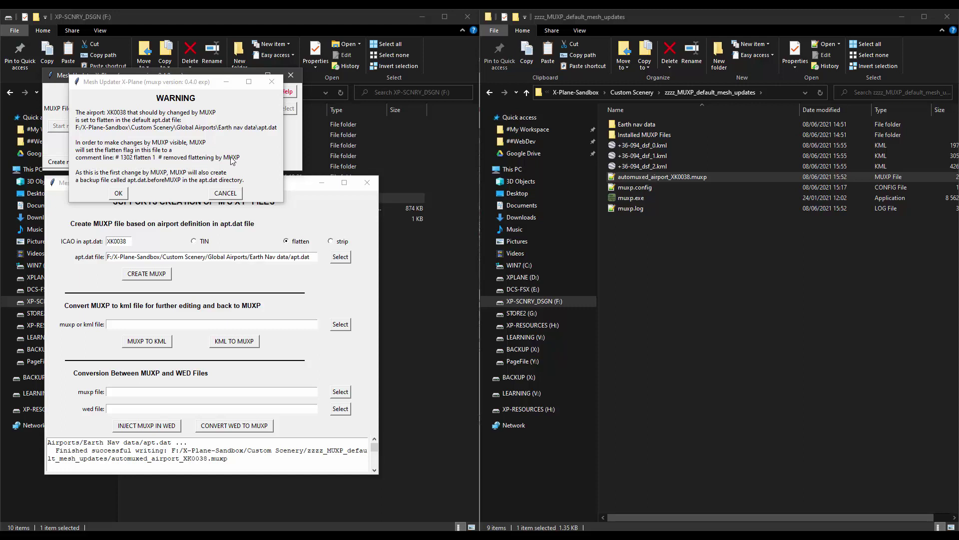
left_click(118, 194)
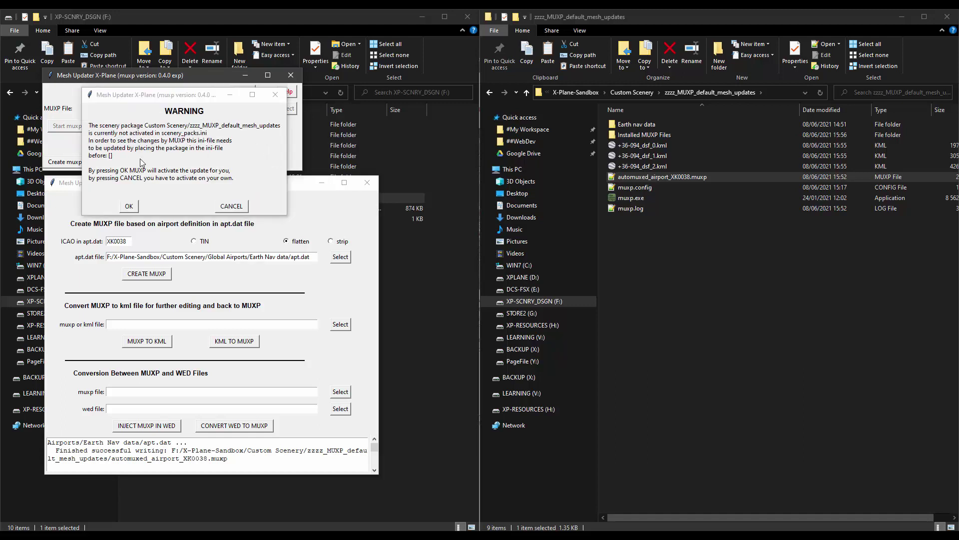
left_click(128, 207)
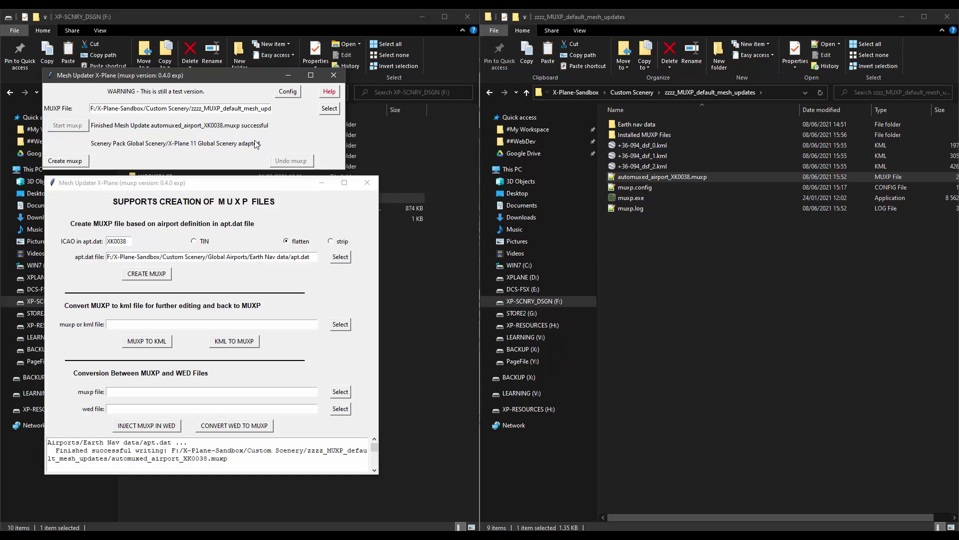
- Open scenery_packs.ini in Custom Scenery, check the position of the zzzz_MUXP_default_mesh_updates entry, and close the text editor
left_click(633, 93)
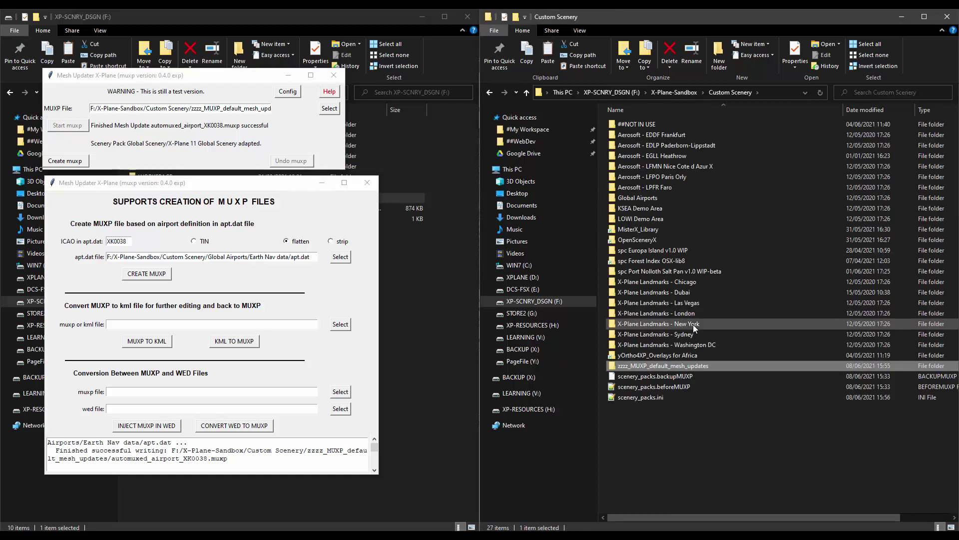
double_click(655, 398)
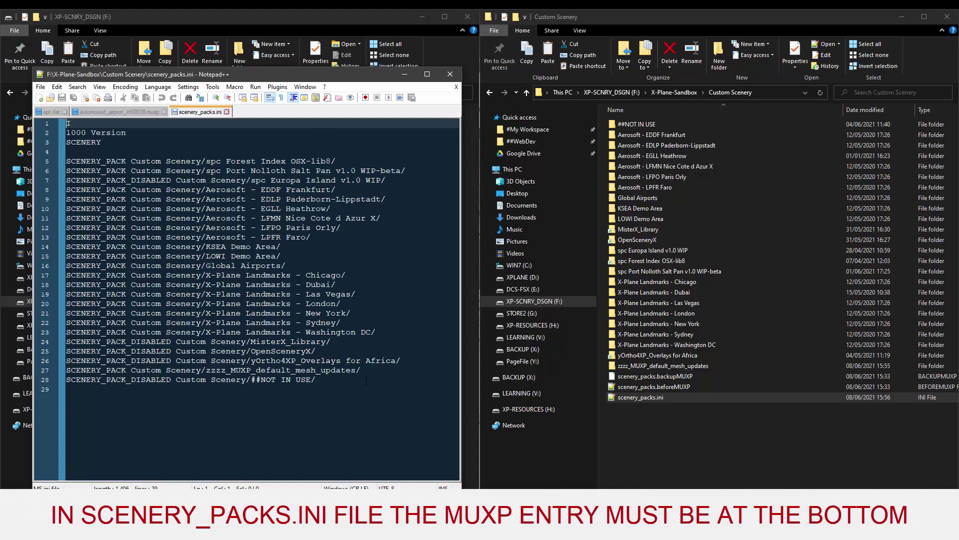
left_click_drag(368, 370, 63, 368)
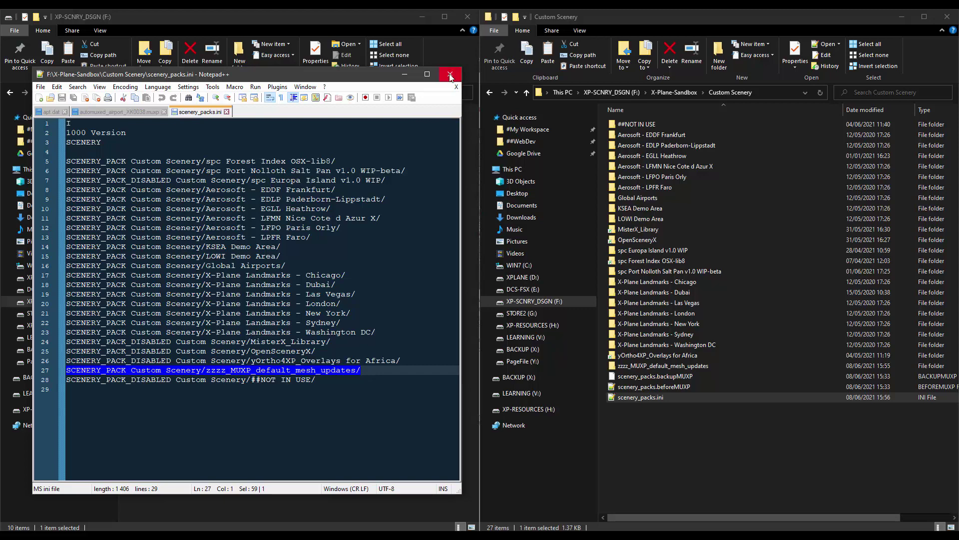
left_click(227, 112)
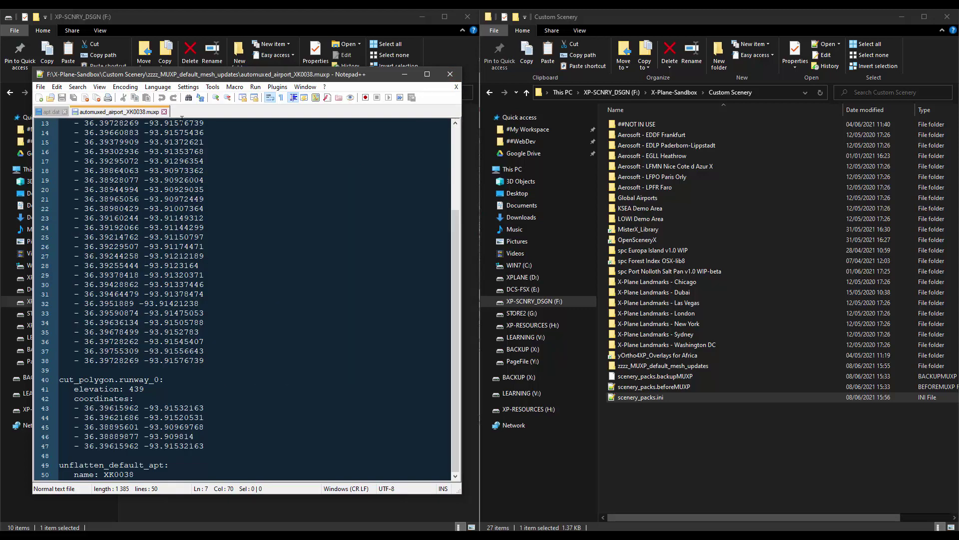
left_click(449, 73)
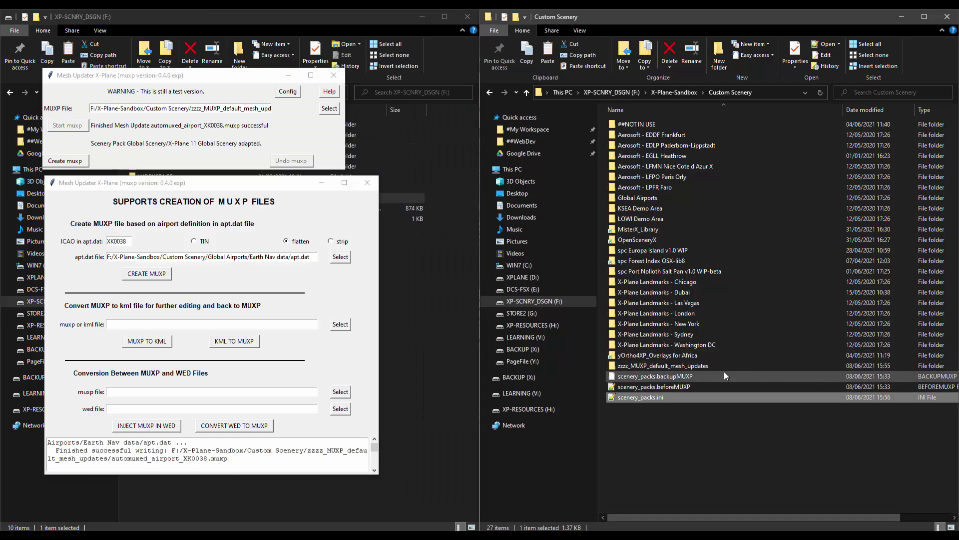
- Open +36-094_dsf_2.kml from the zzzz_MUXP_default_mesh_updates folder to view the updated mesh
double_click(654, 365)
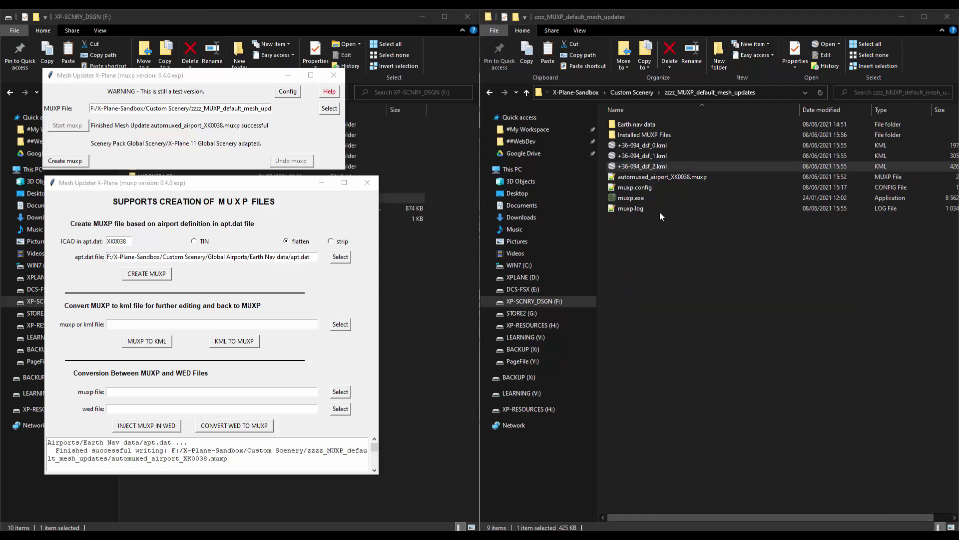
left_click(638, 165)
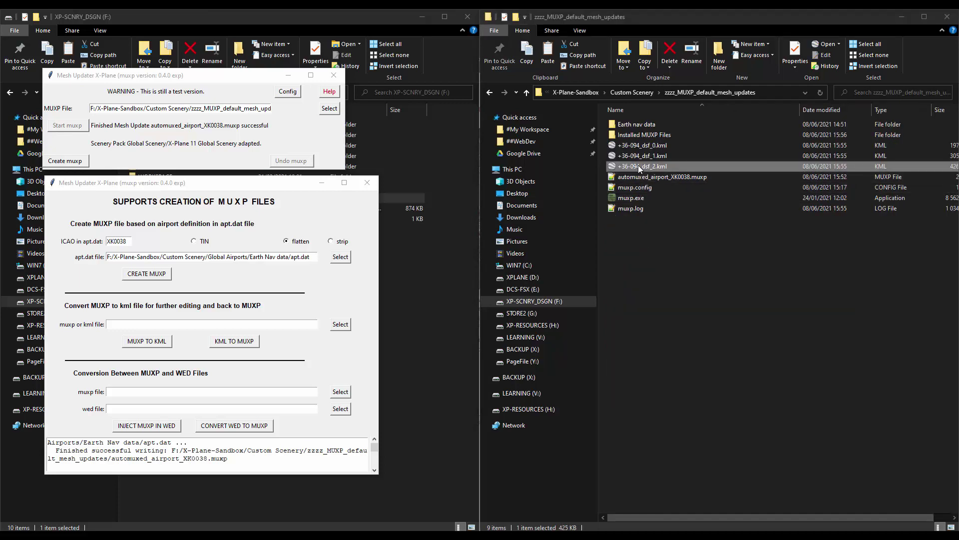
double_click(638, 165)
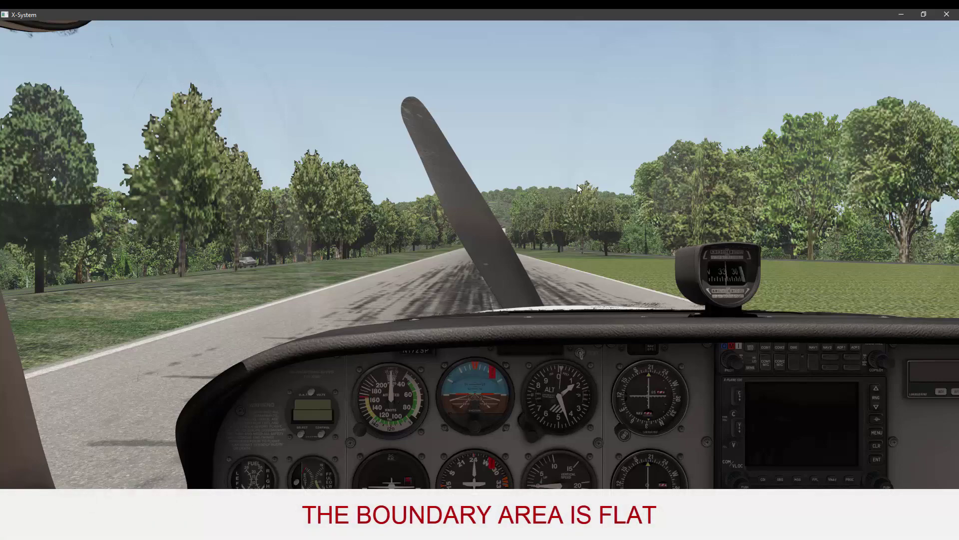
- Examine the flattened runway and the surrounding boundary area in X-Plane from an elevated outside view
key("shift+3")
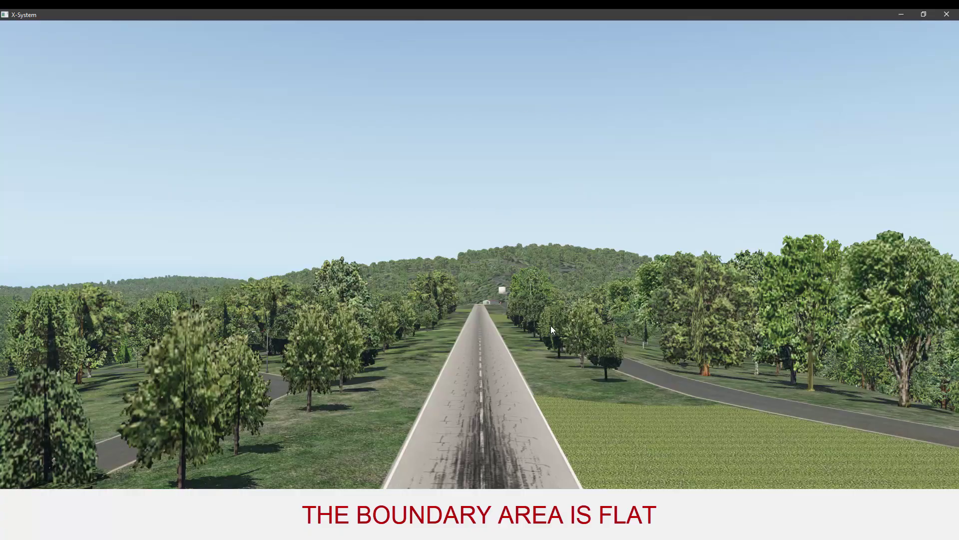
right_click_drag(551, 325, 486, 299)
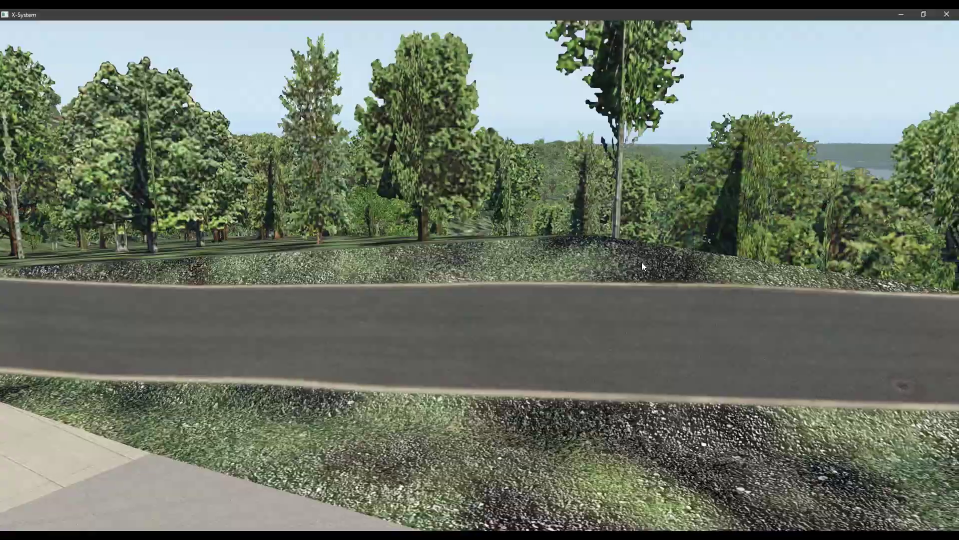
right_click_drag(643, 265, 859, 286)
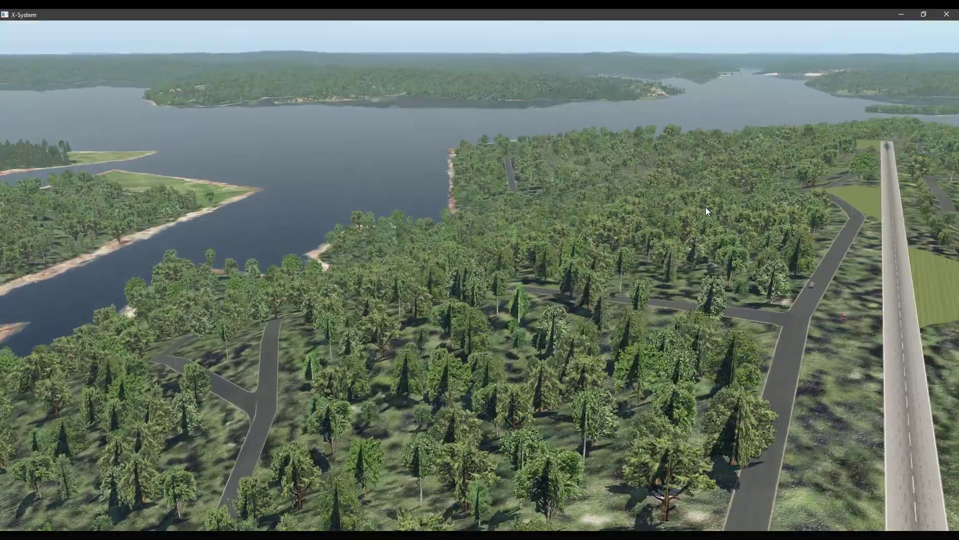
right_click_drag(705, 207, 848, 209)
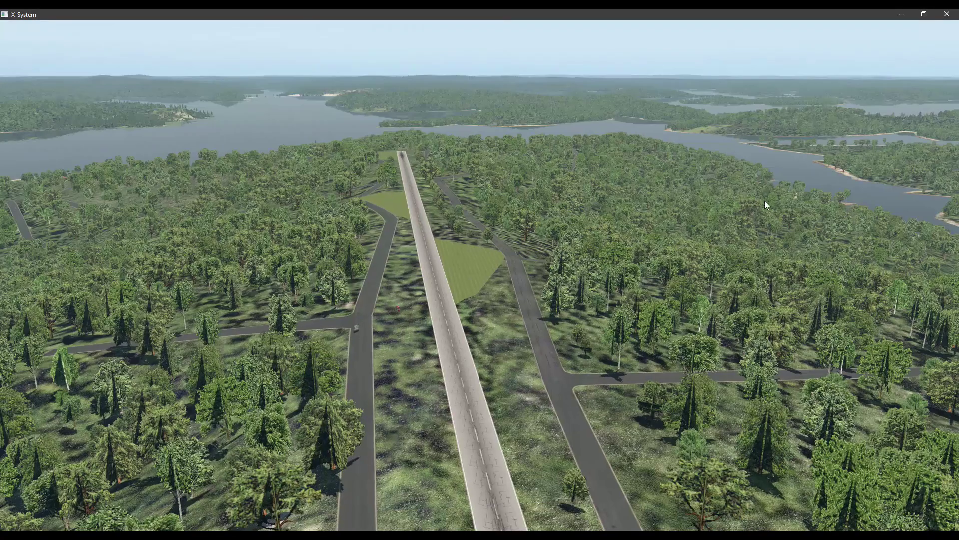
right_click_drag(765, 202, 792, 164)
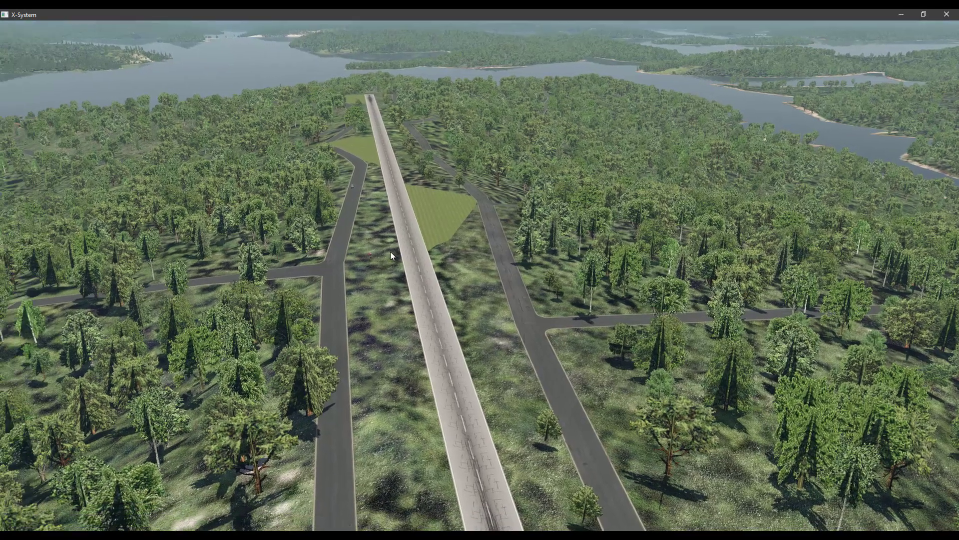
- Inspect the terrain step across the road near the junction, and the runway end around the parked aircraft
right_click_drag(391, 251, 162, 309)
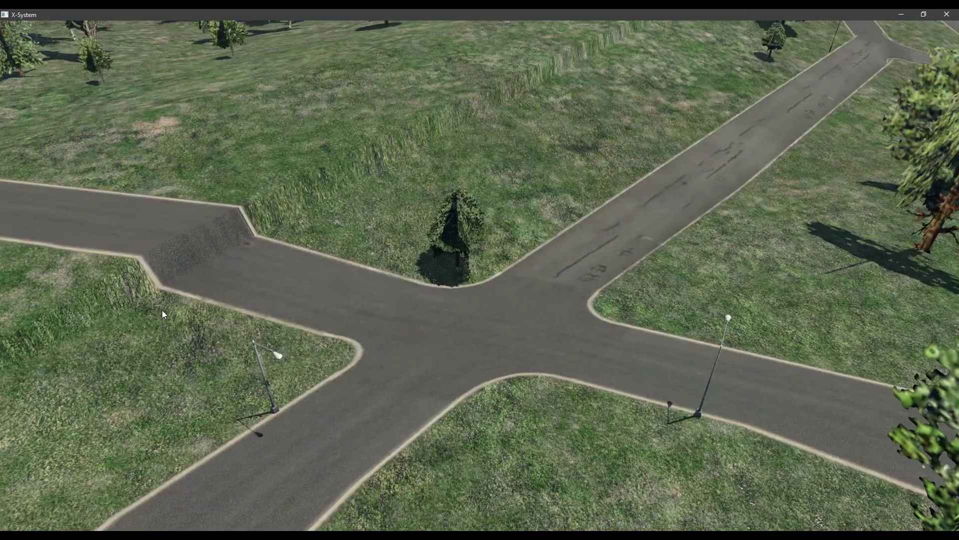
scroll(274, 226, "up", 3)
right_click_drag(453, 177, 386, 174)
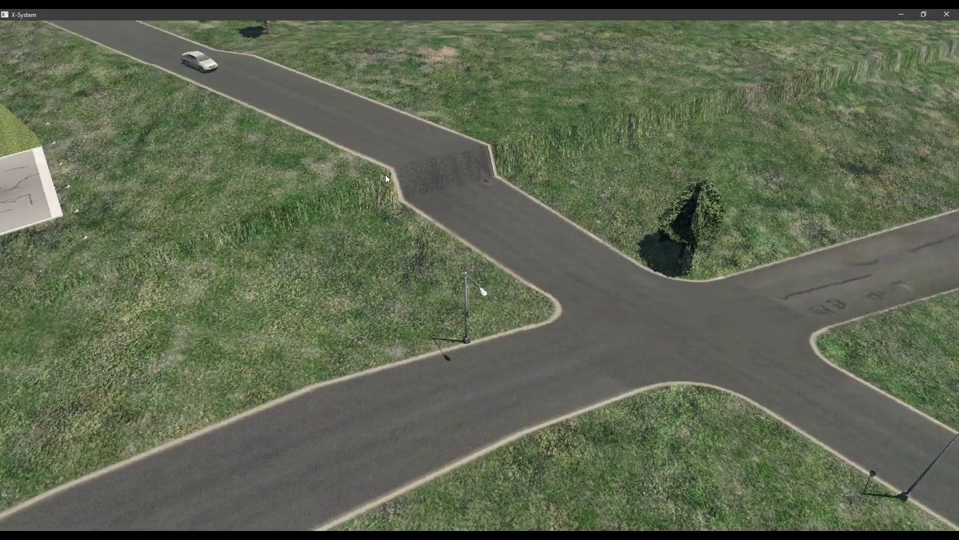
right_click_drag(511, 164, 145, 97)
scroll(144, 97, "down", 3)
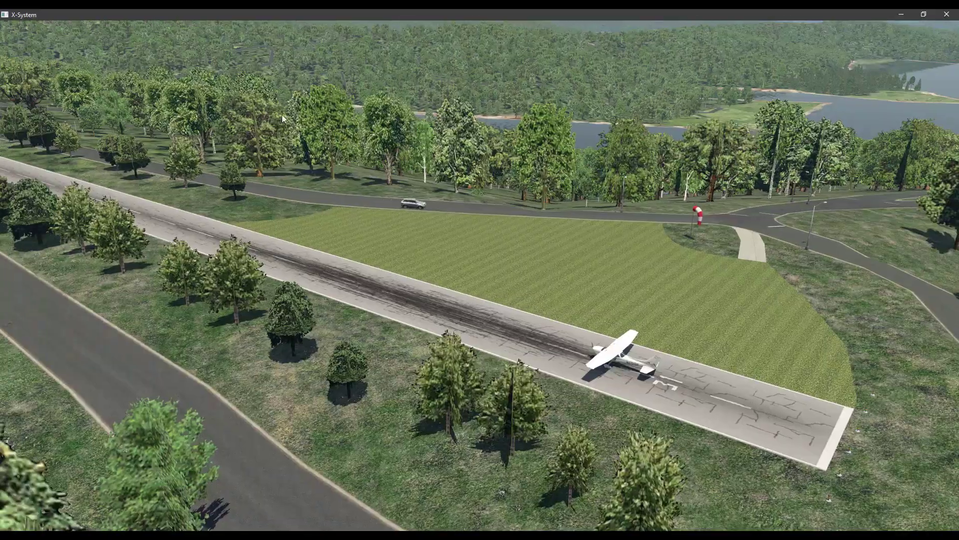
right_click_drag(415, 124, 335, 118)
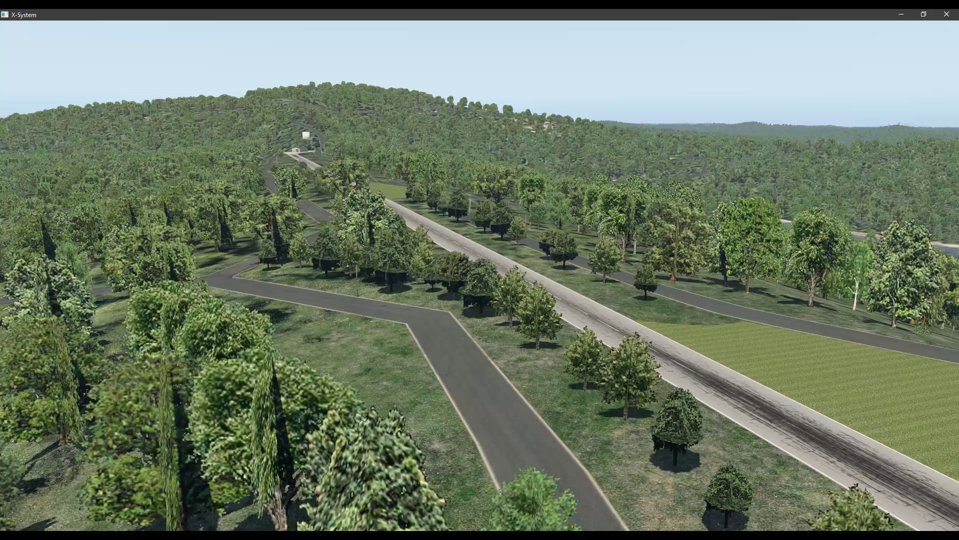
- Switch to MUXP-Manual.pdf and page forward to the MUXP Commands section describing cut_polygon and cut_ramp
key("alt+Tab")
scroll(523, 320, "down", 3)
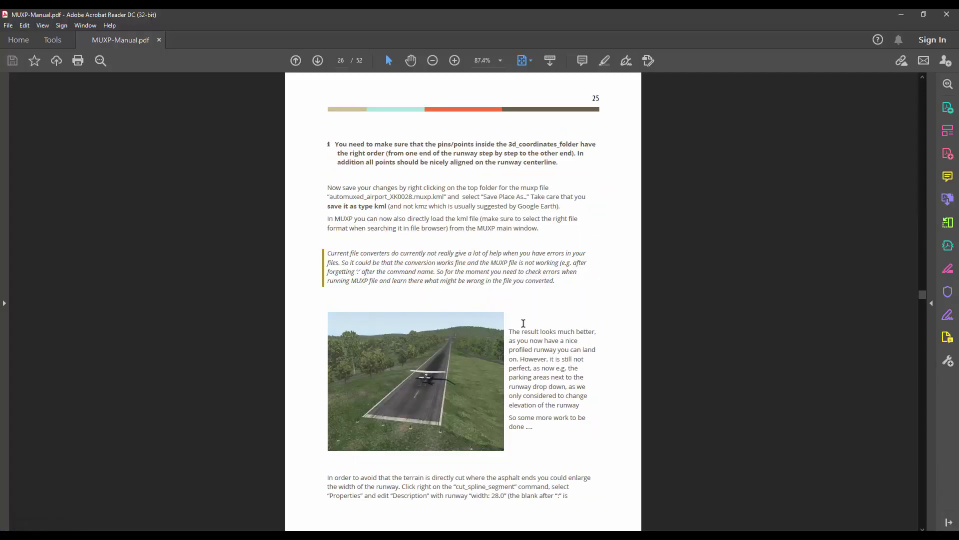
key("Right")
key("Right")
key("Right")
key("Right")
key("Right")
key("Right")
key("Right")
key("Right")
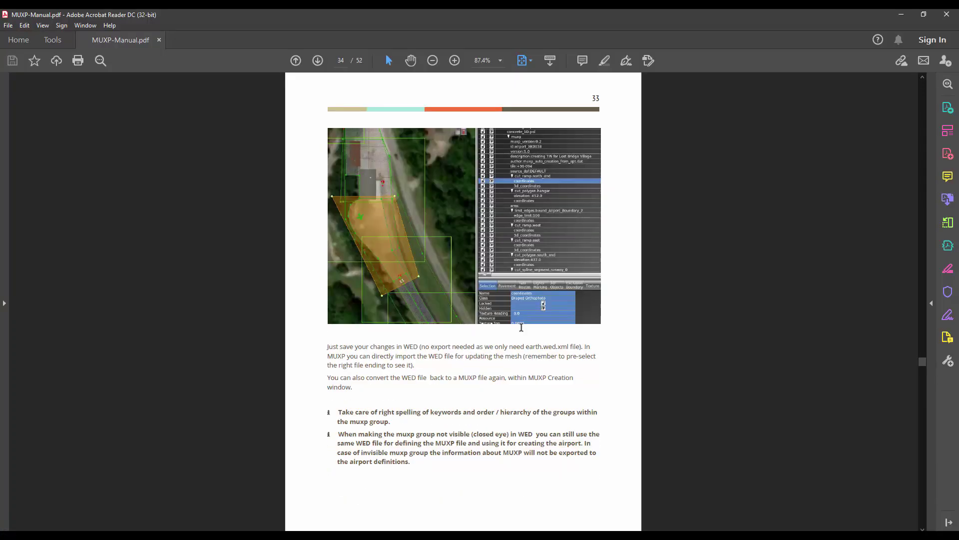
key("Right")
key("Right")
key("Right")
key("Right")
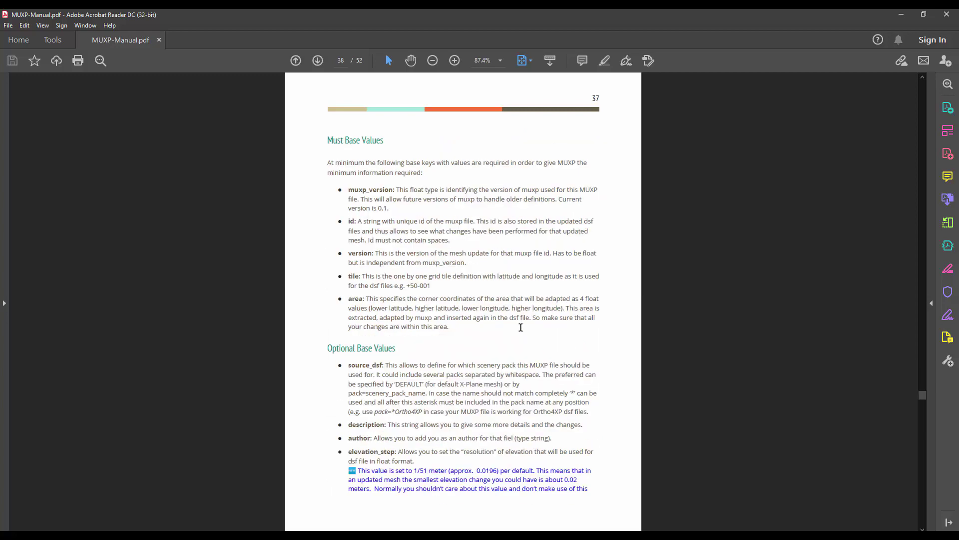
key("Right")
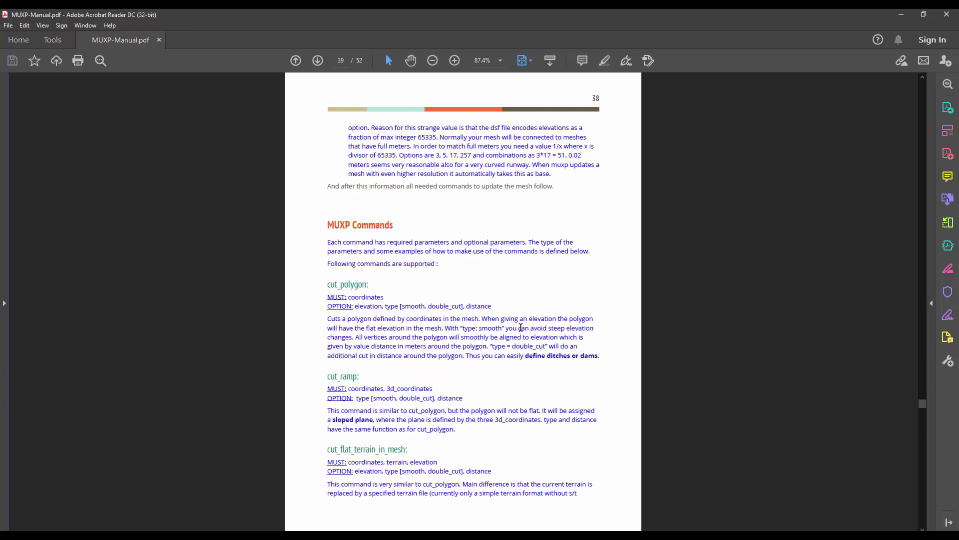